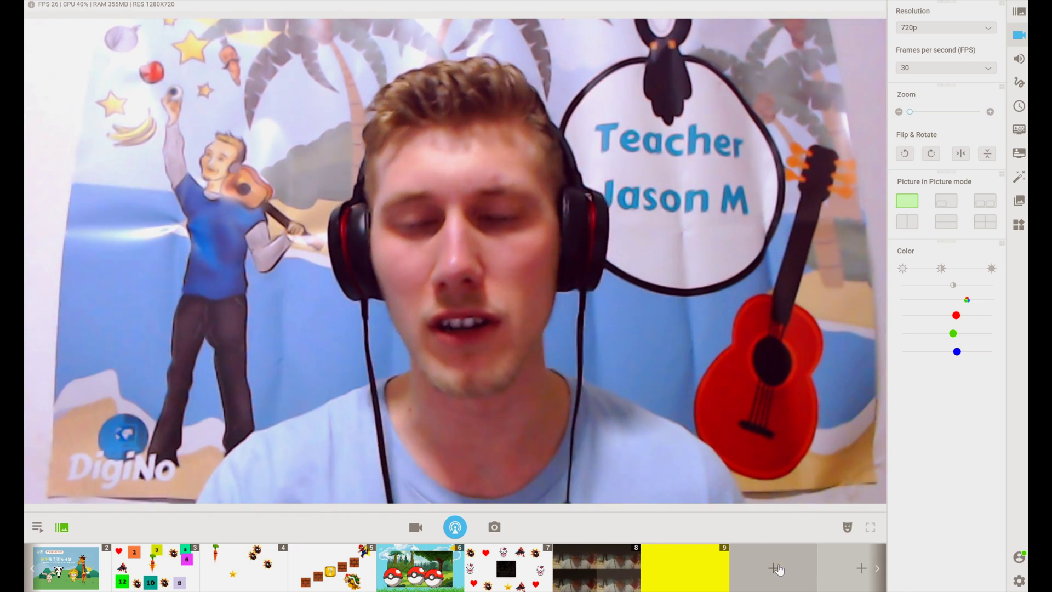
# Step: Add the C922 Pro Stream Webcam as a source in the first empty preset and make that preset live
pyautogui.click(756, 555)
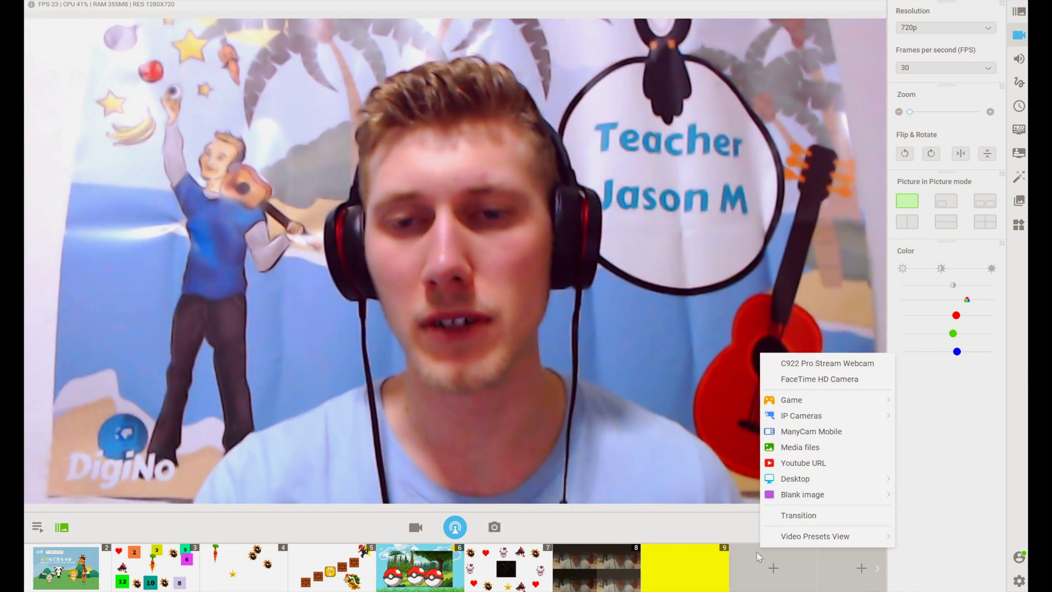
pyautogui.click(797, 364)
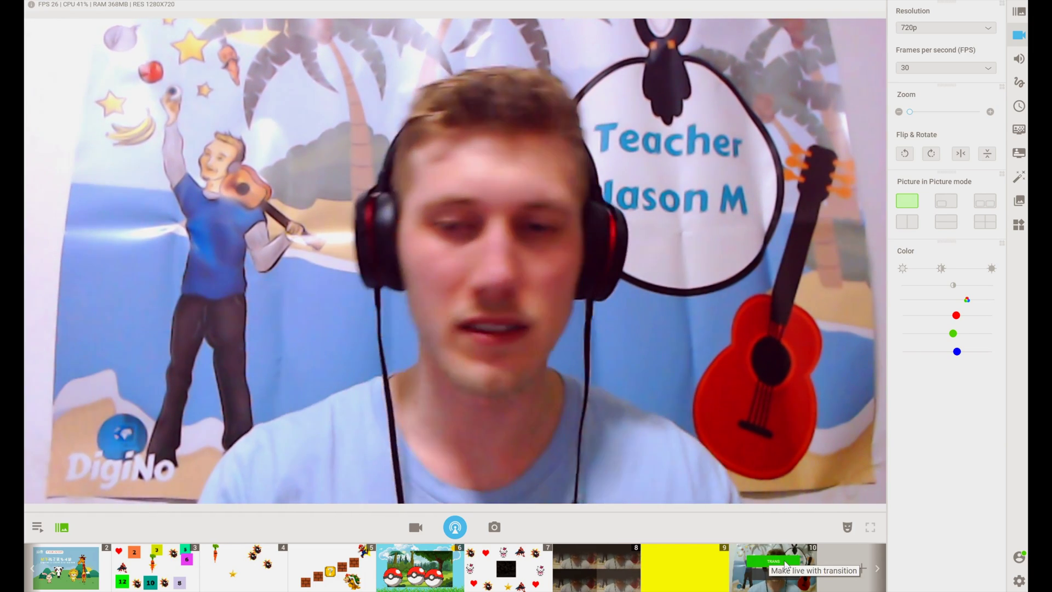
pyautogui.click(786, 565)
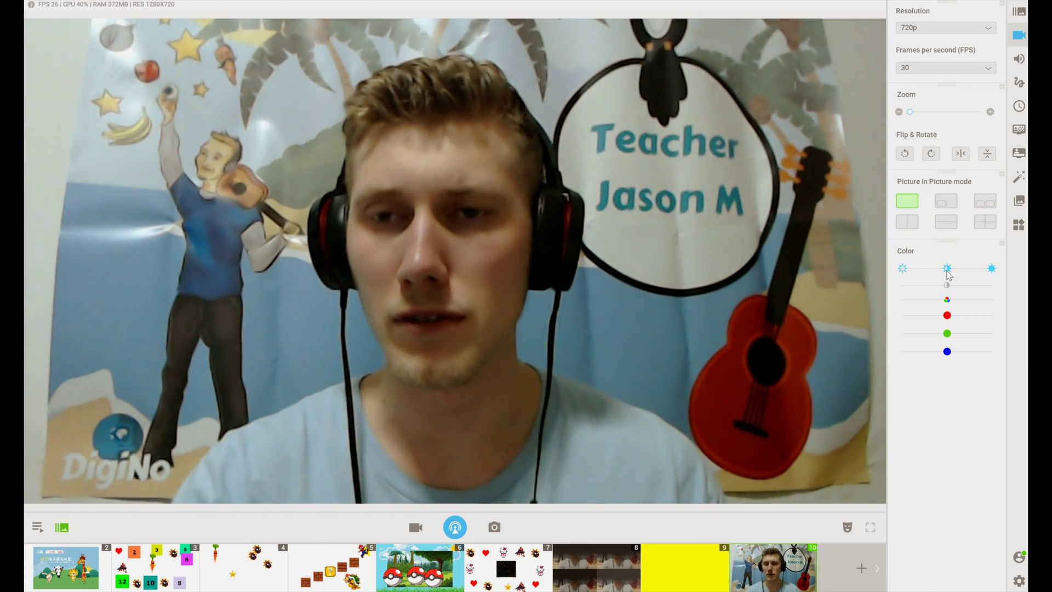
# Step: Raise the webcam picture's brightness, contrast and saturation, and fine-tune its red, green and blue intensity
pyautogui.moveTo(948, 269); pyautogui.dragTo(976, 300)
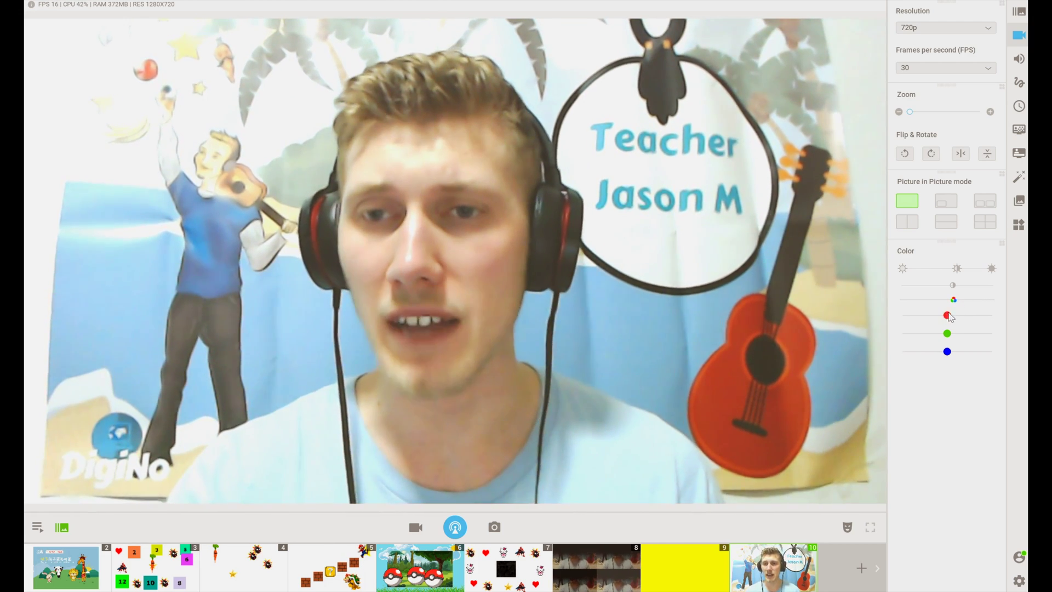
pyautogui.moveTo(948, 316)
pyautogui.mouseDown()
pyautogui.moveTo(991, 316)
pyautogui.moveTo(948, 317)
pyautogui.mouseUp()
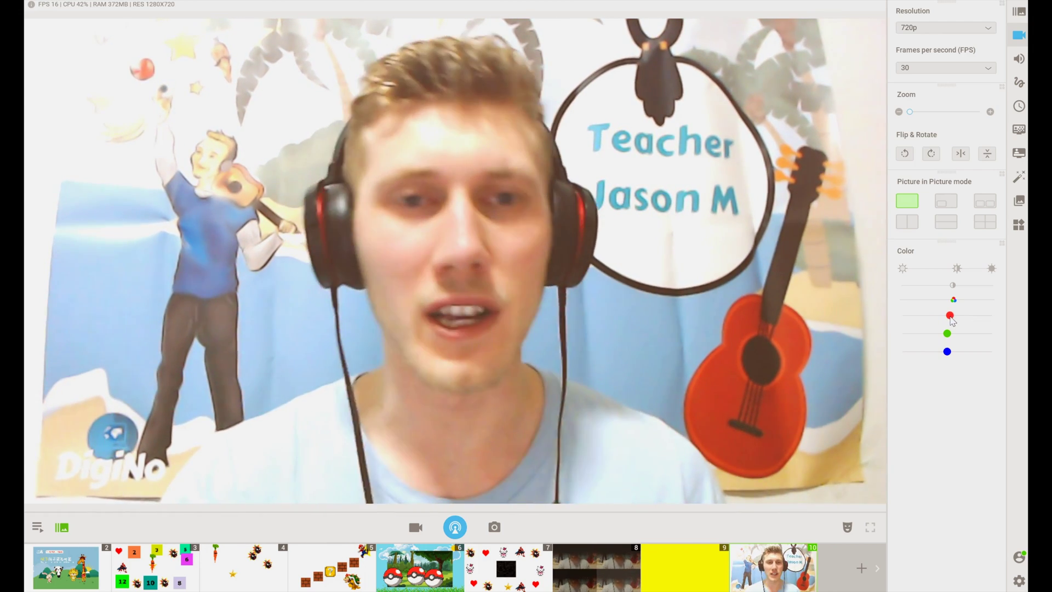
pyautogui.moveTo(949, 316)
pyautogui.mouseDown()
pyautogui.moveTo(1020, 318)
pyautogui.moveTo(950, 326)
pyautogui.mouseUp()
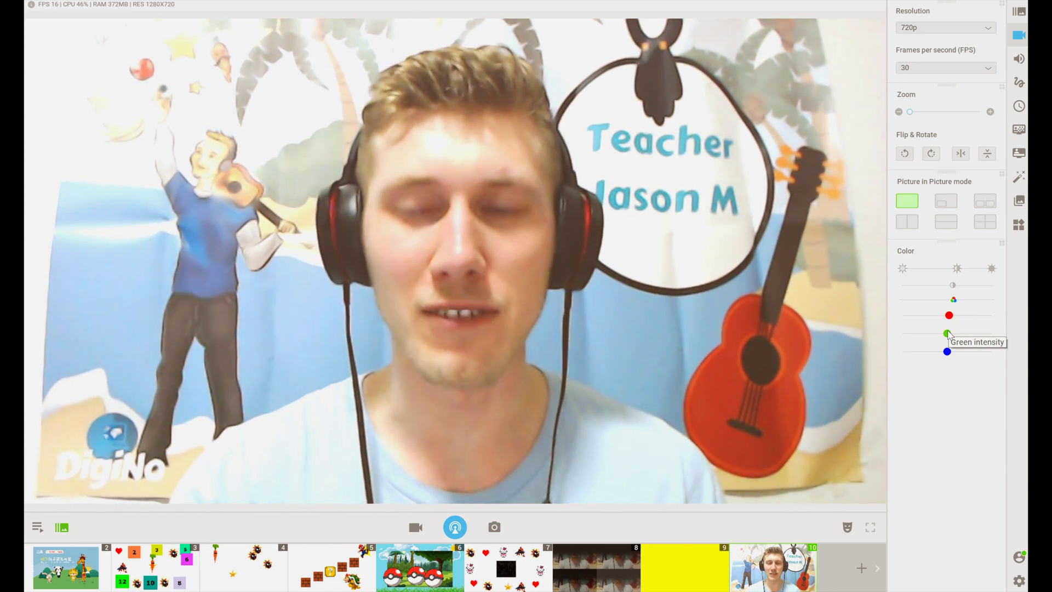
pyautogui.moveTo(948, 333)
pyautogui.mouseDown()
pyautogui.moveTo(1005, 335)
pyautogui.moveTo(956, 334)
pyautogui.moveTo(991, 352)
pyautogui.moveTo(946, 351)
pyautogui.mouseUp()
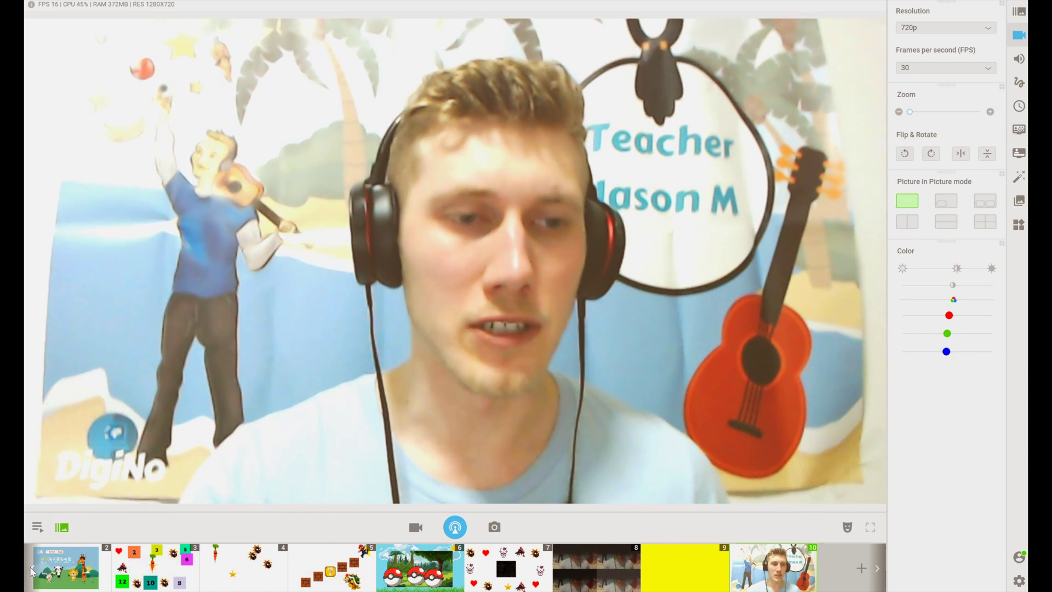
# Step: Make the first preset live and try out the zoom on its webcam picture
pyautogui.scroll(1, 66, 567)
pyautogui.click(59, 562)
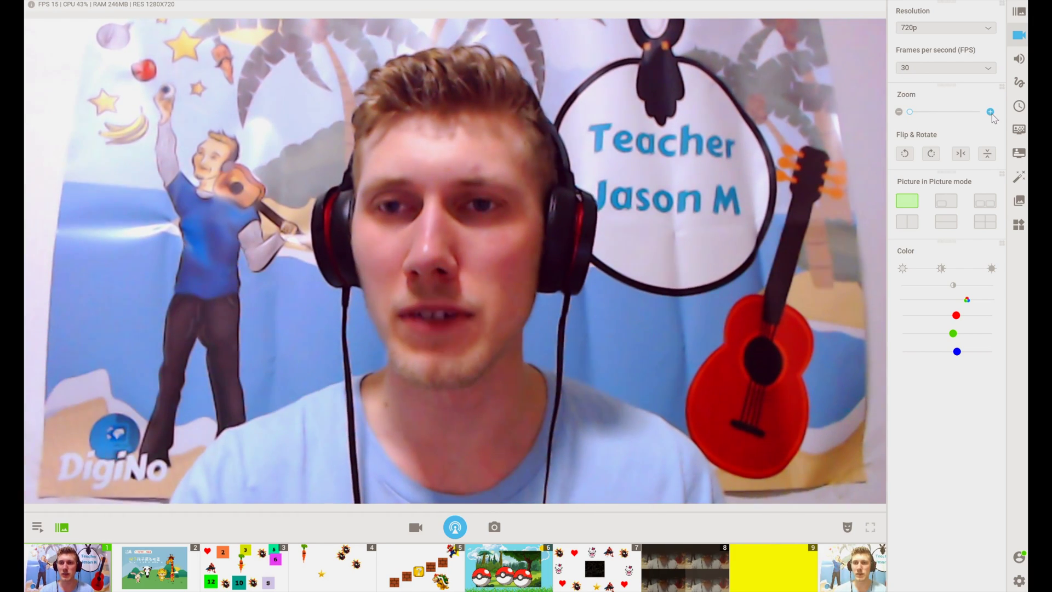
pyautogui.moveTo(913, 112); pyautogui.dragTo(882, 113)
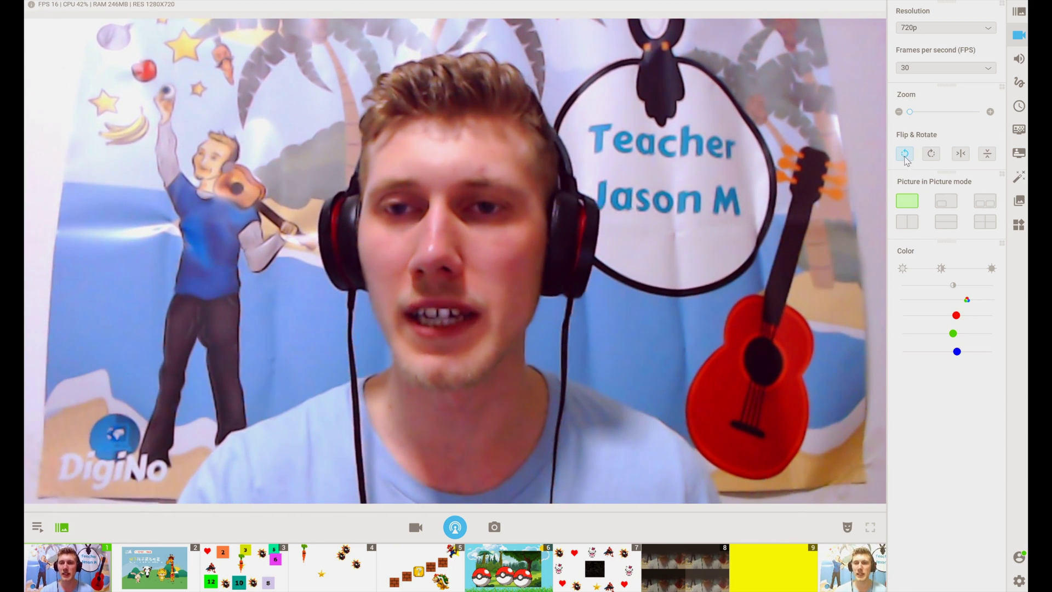
# Step: Rotate the webcam picture counter-clockwise in 90-degree turns until it is upright again
pyautogui.click(905, 158)
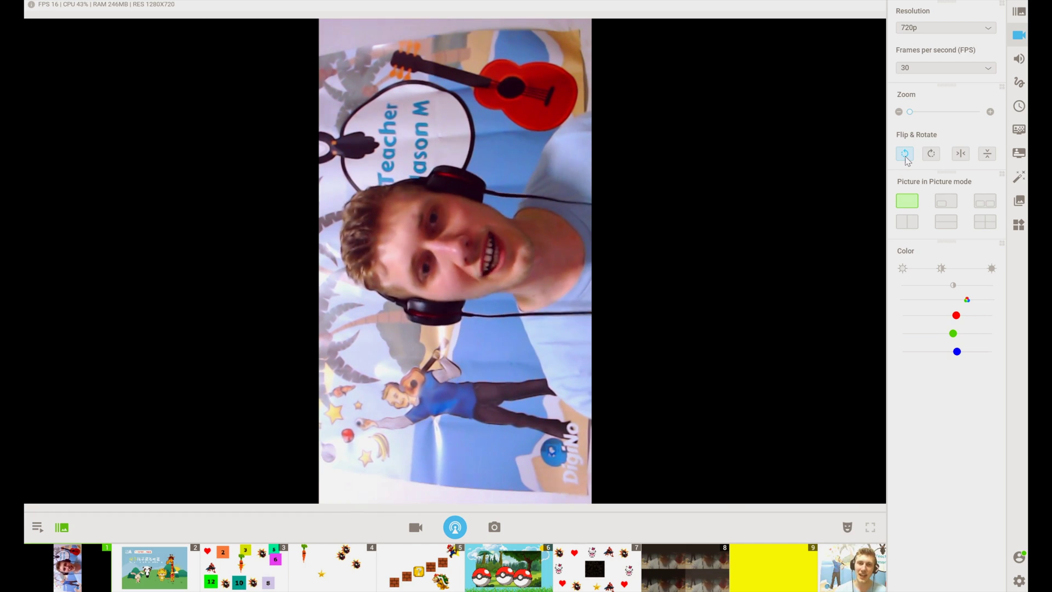
pyautogui.click(905, 154)
pyautogui.click(905, 154)
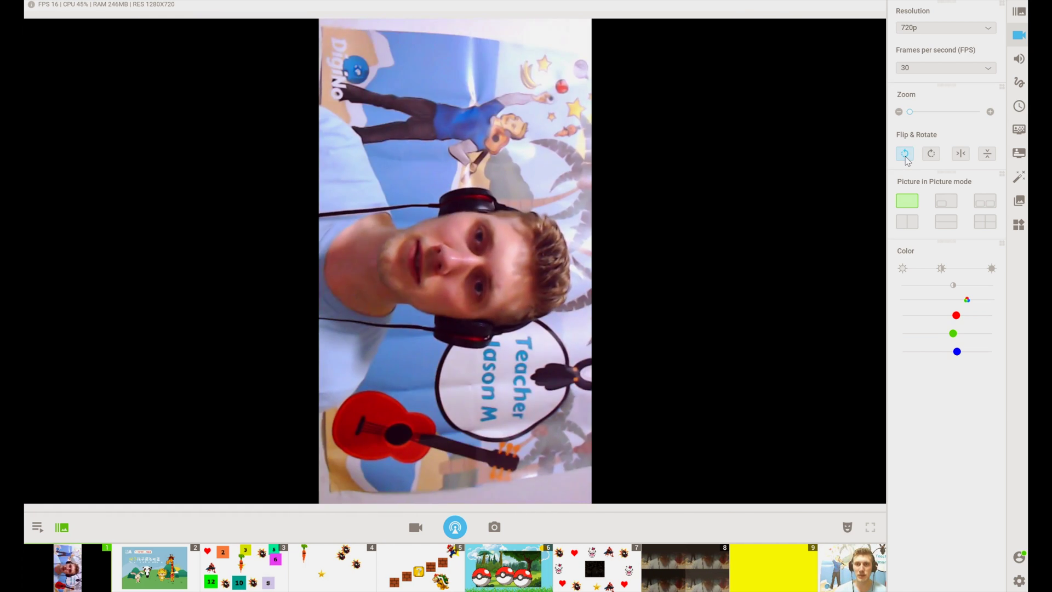
pyautogui.click(905, 153)
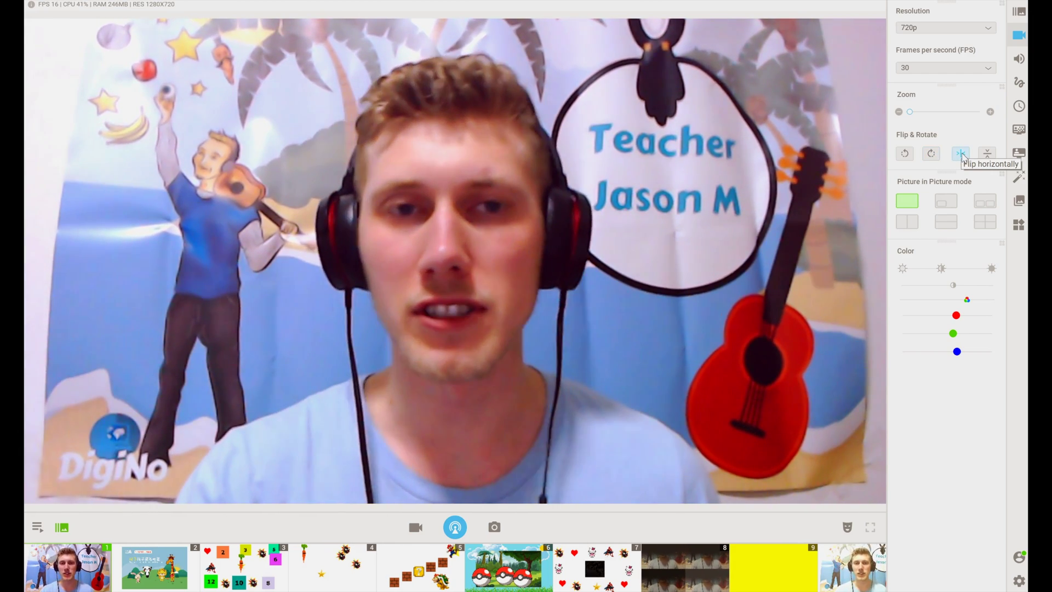
# Step: Flip the webcam picture horizontally several times, ending with the backdrop text in its readable orientation
pyautogui.click(961, 155)
pyautogui.click(961, 155)
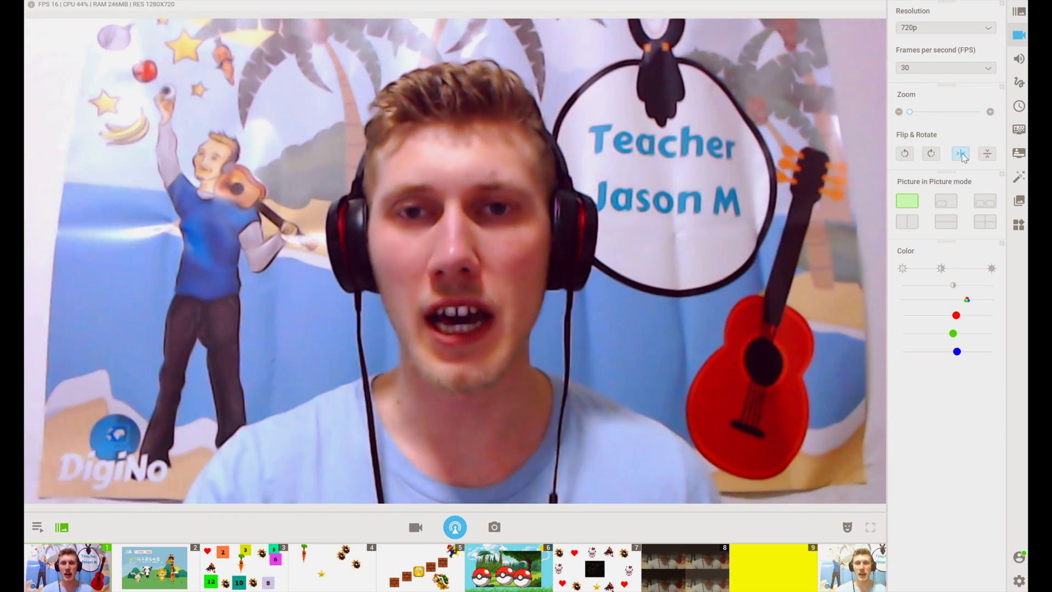
pyautogui.click(962, 155)
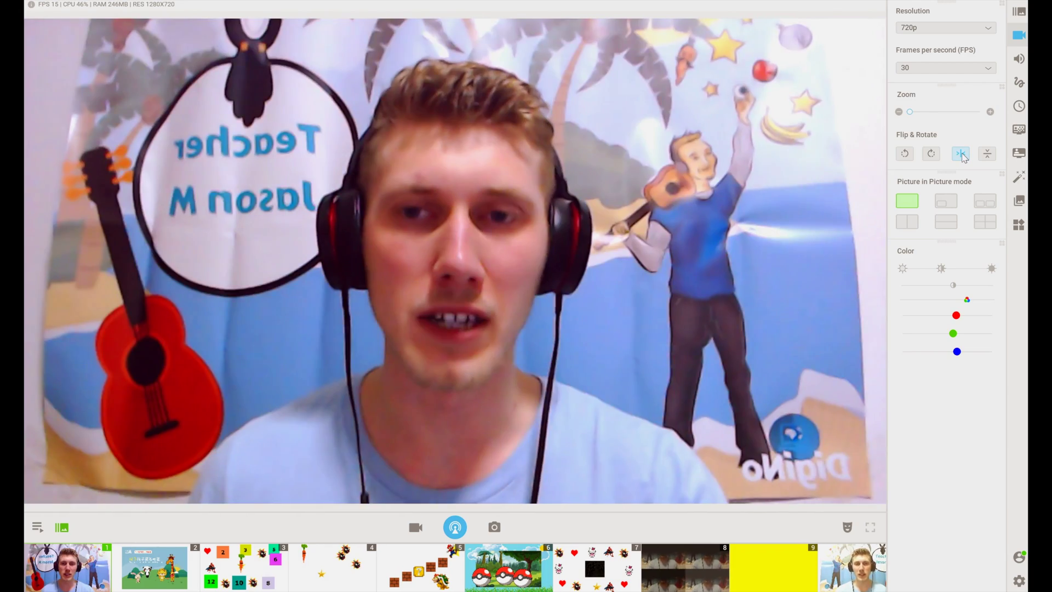
pyautogui.click(961, 155)
pyautogui.click(961, 155)
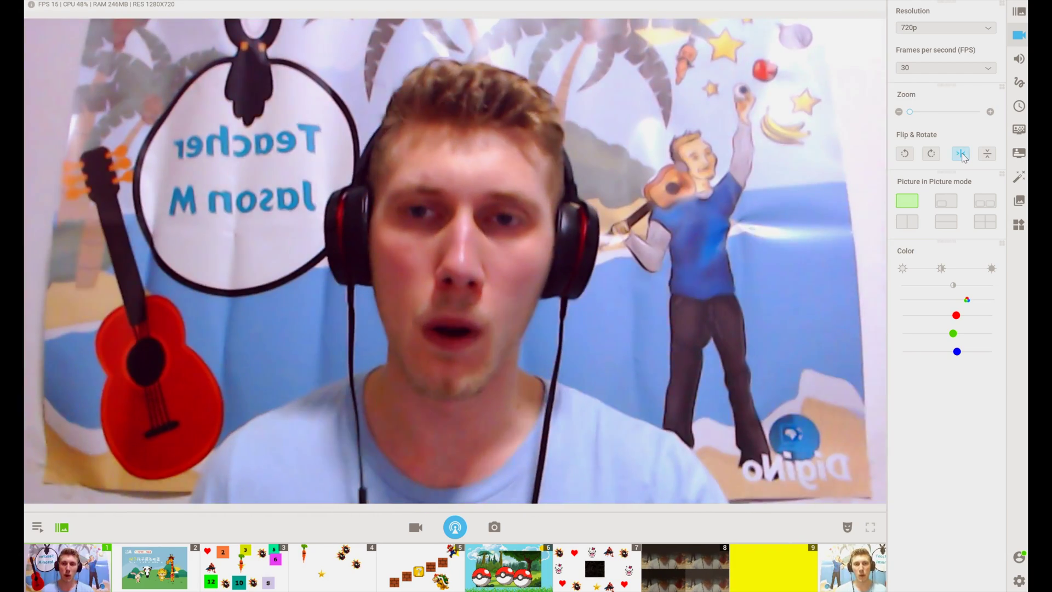
pyautogui.click(961, 155)
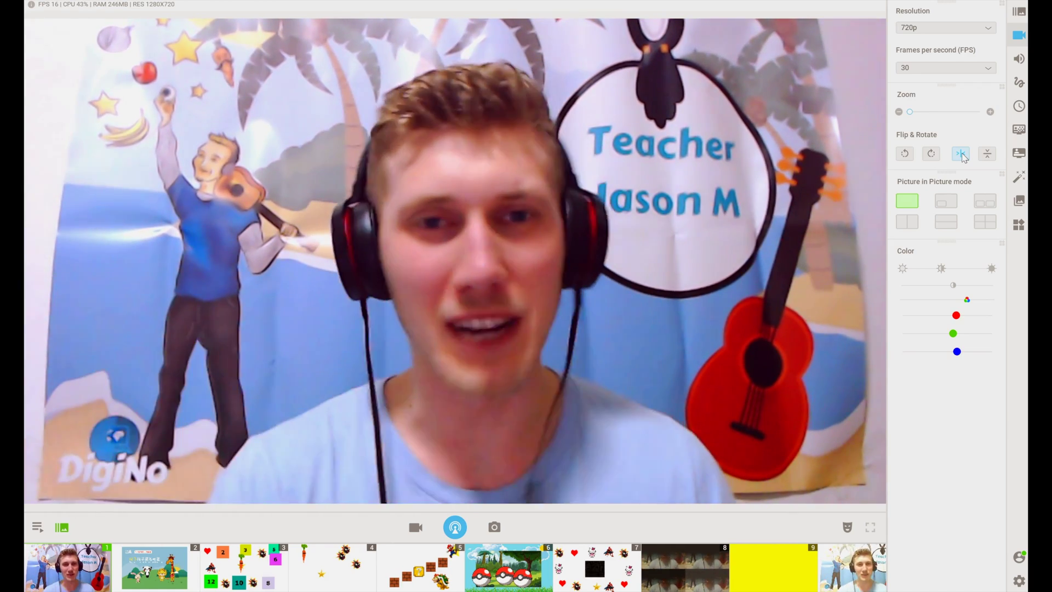
pyautogui.click(962, 155)
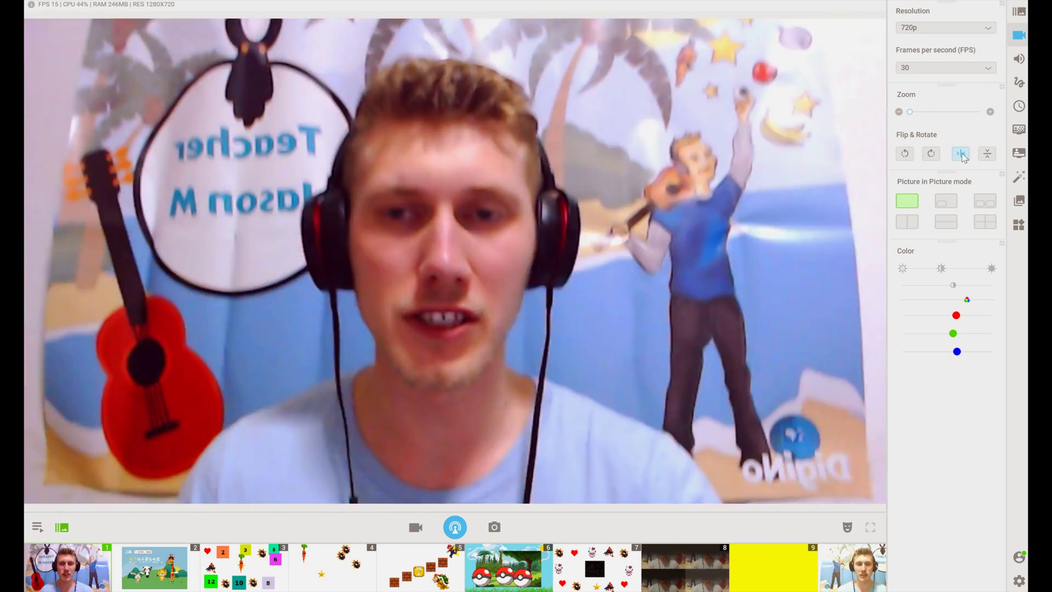
pyautogui.click(962, 156)
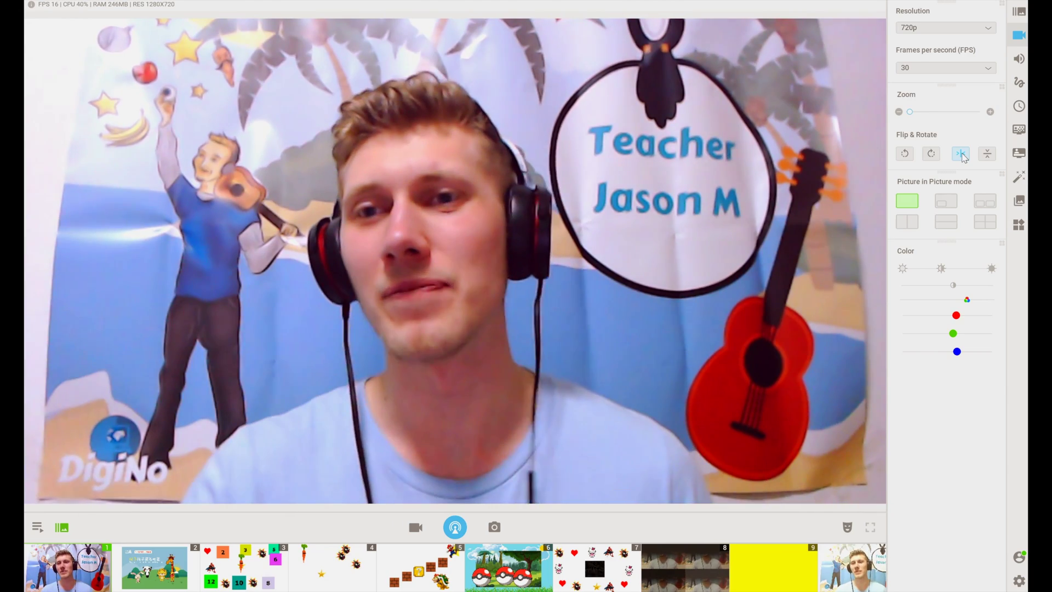
# Step: Flip the webcam picture vertically twice, restoring the upright view each time
pyautogui.click(989, 154)
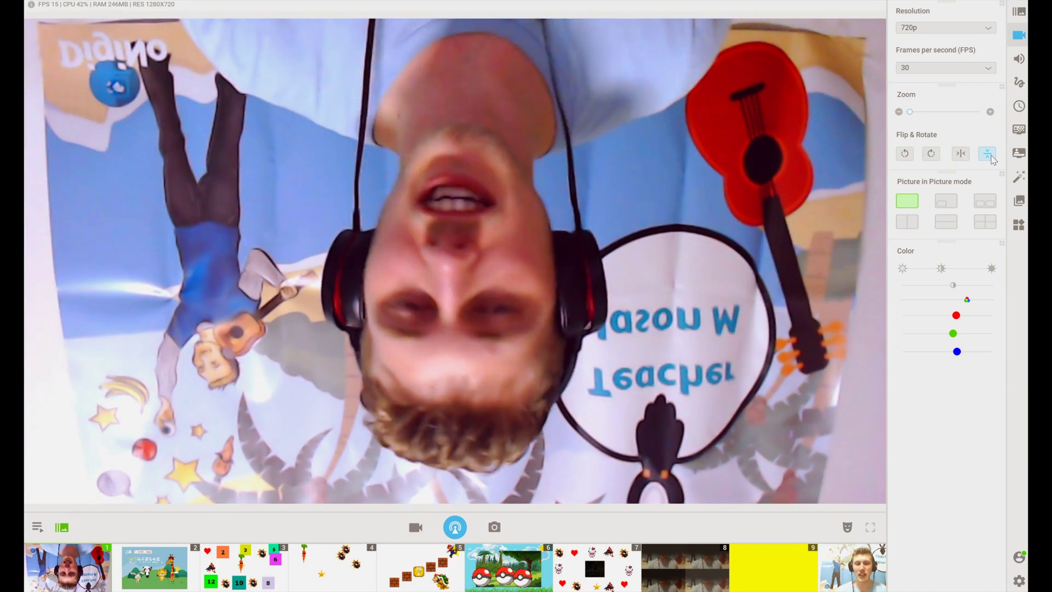
pyautogui.click(989, 156)
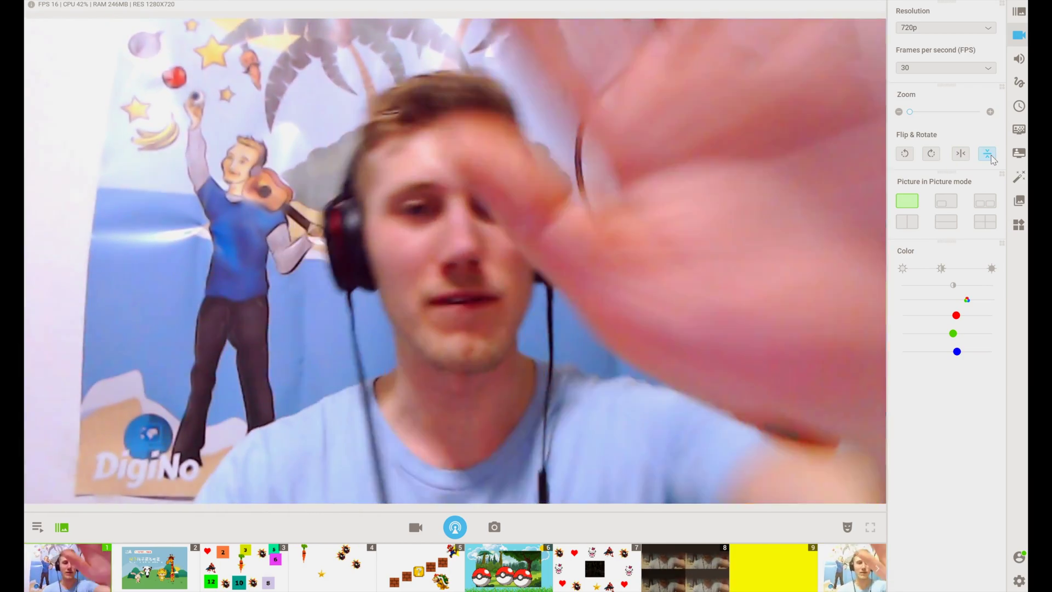
pyautogui.click(990, 157)
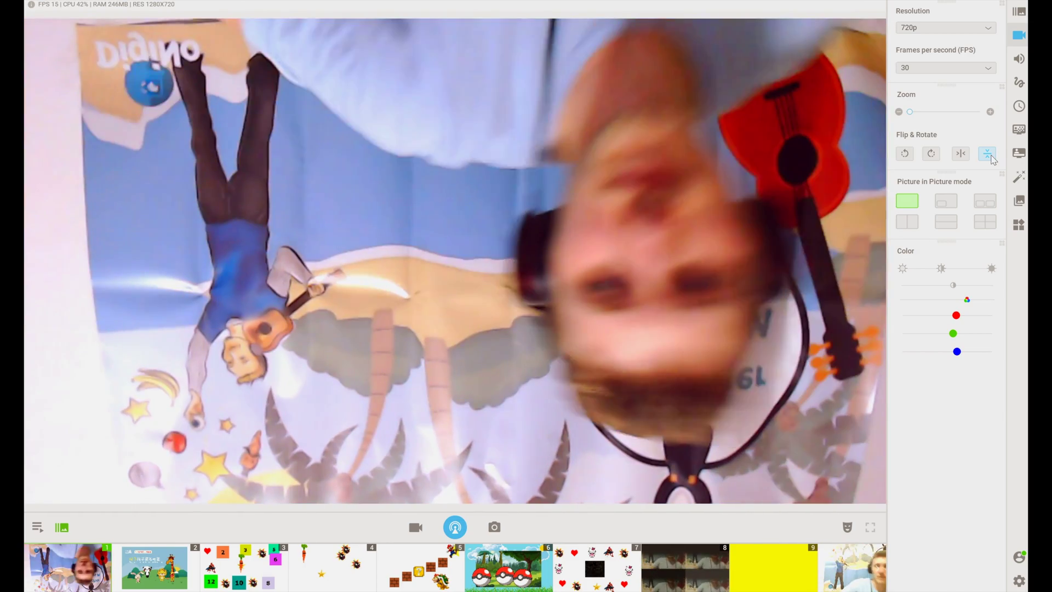
pyautogui.click(990, 156)
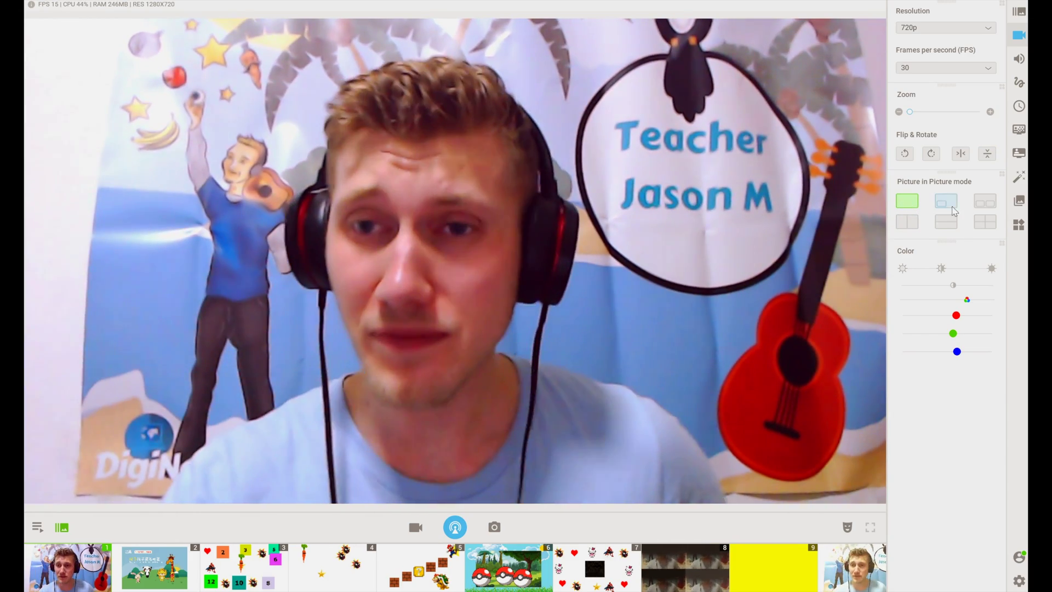
# Step: Add a single picture-in-picture window, shrink it, and set its source to the C922 Pro Stream Webcam
pyautogui.click(952, 203)
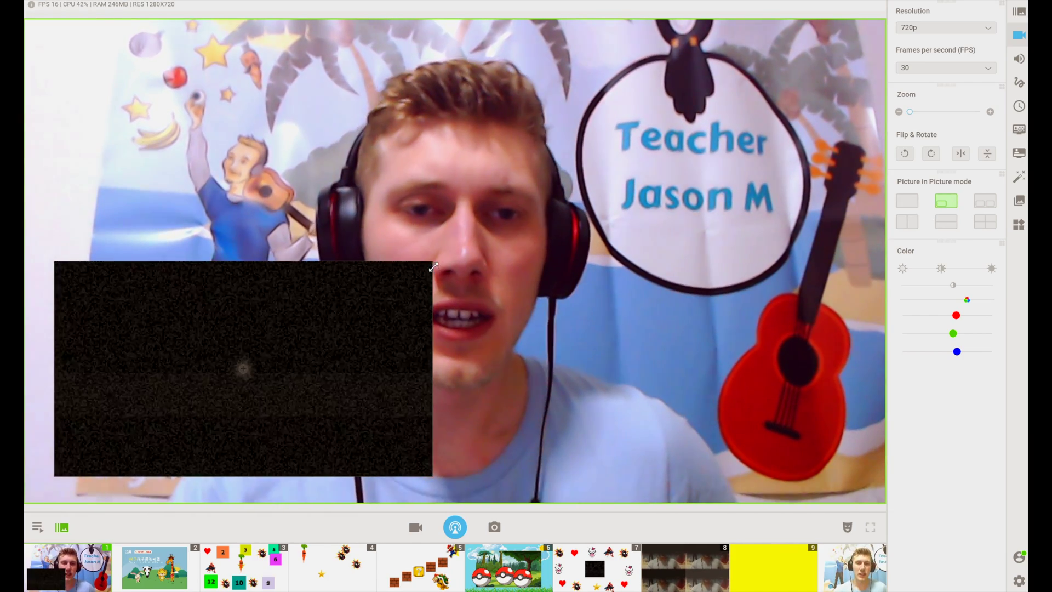
pyautogui.moveTo(426, 267); pyautogui.dragTo(291, 311)
pyautogui.rightClick(268, 338)
pyautogui.rightClick(258, 320)
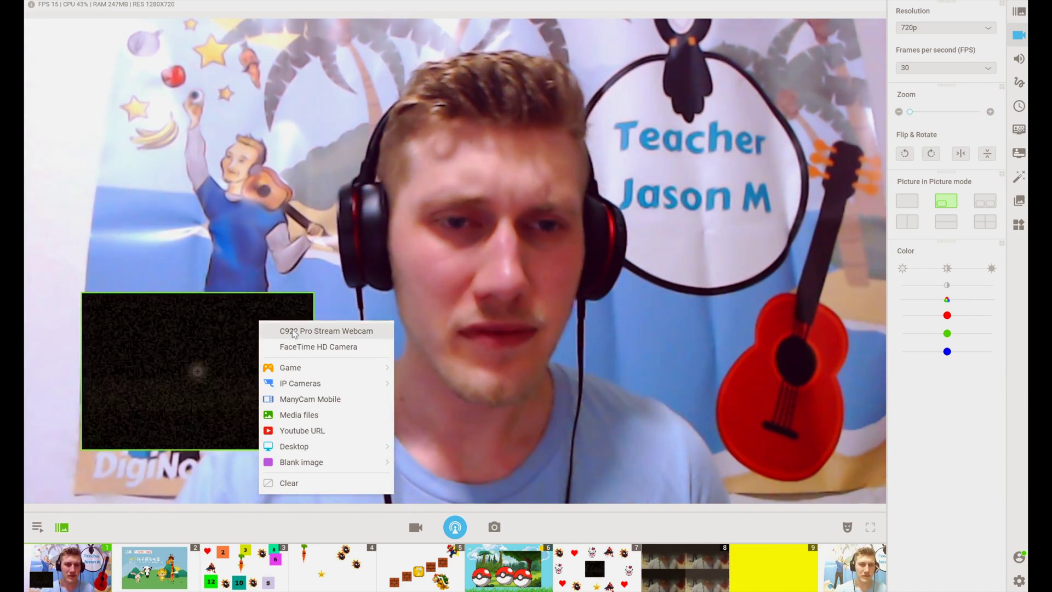
pyautogui.click(294, 332)
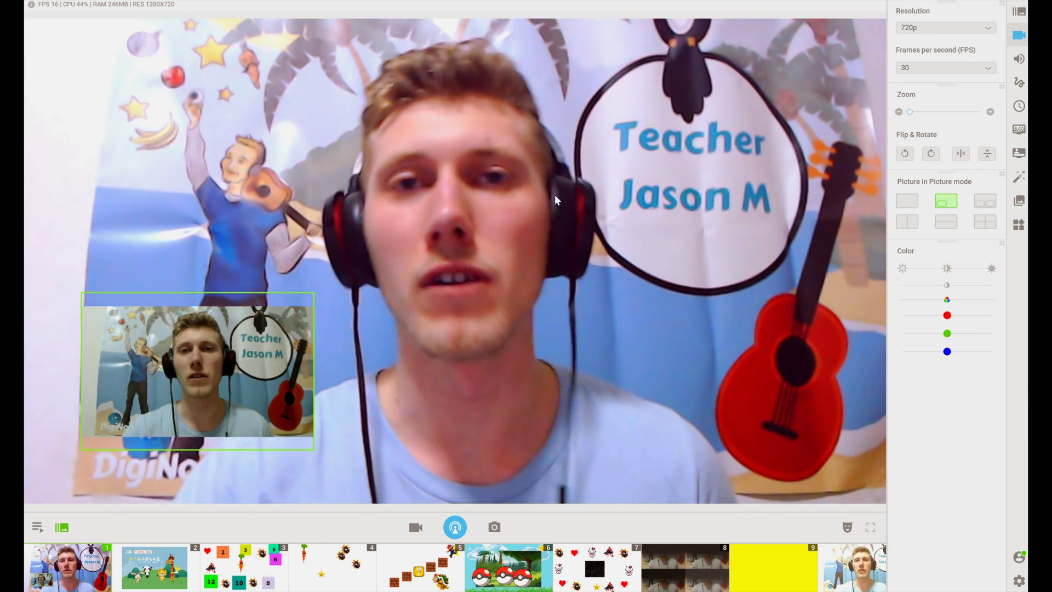
pyautogui.click(515, 199)
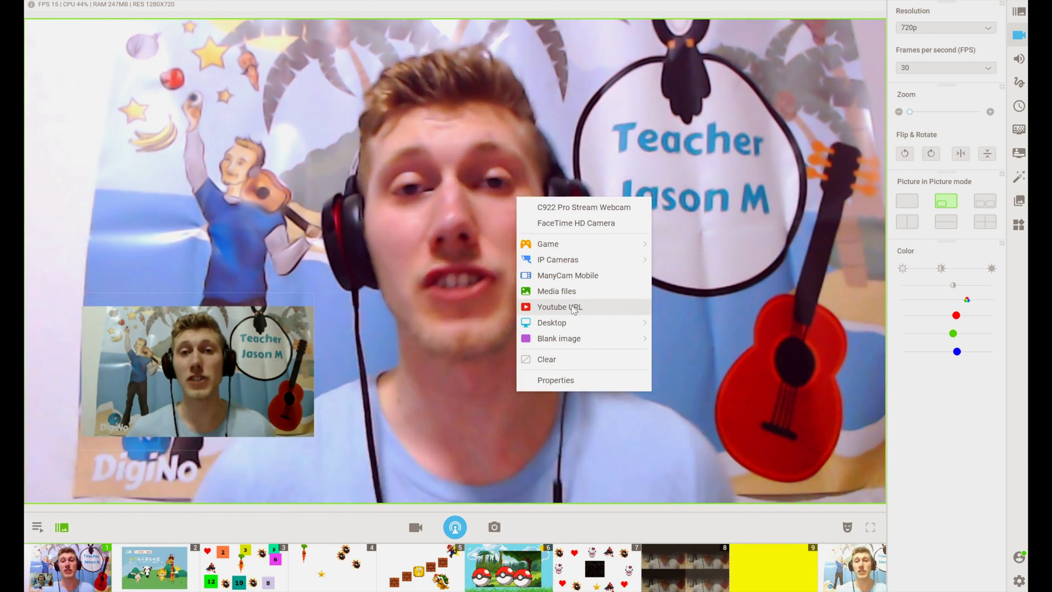
pyautogui.click(573, 310)
pyautogui.click(493, 245)
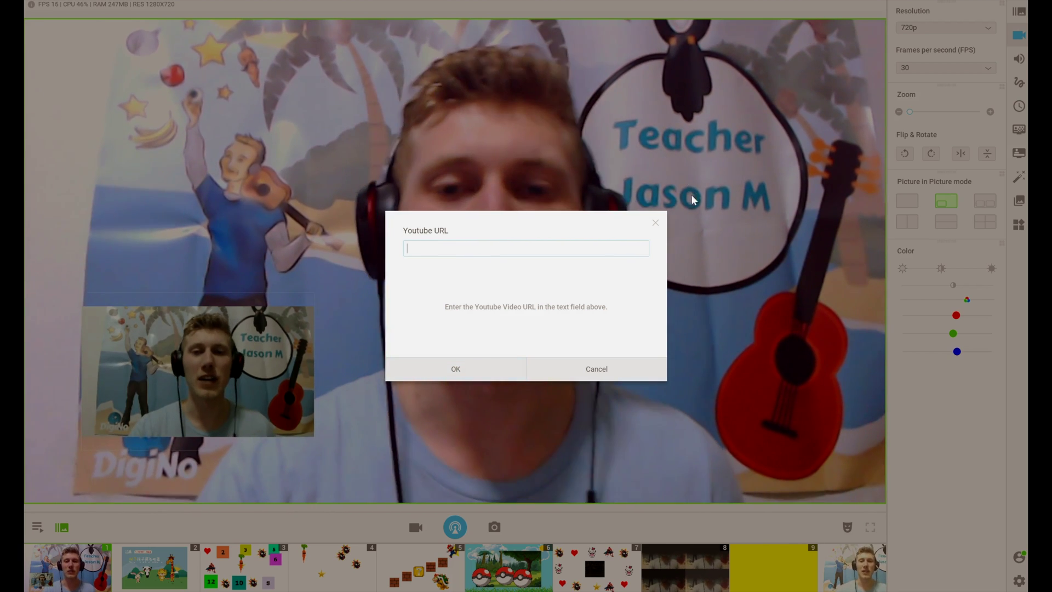
pyautogui.click(655, 223)
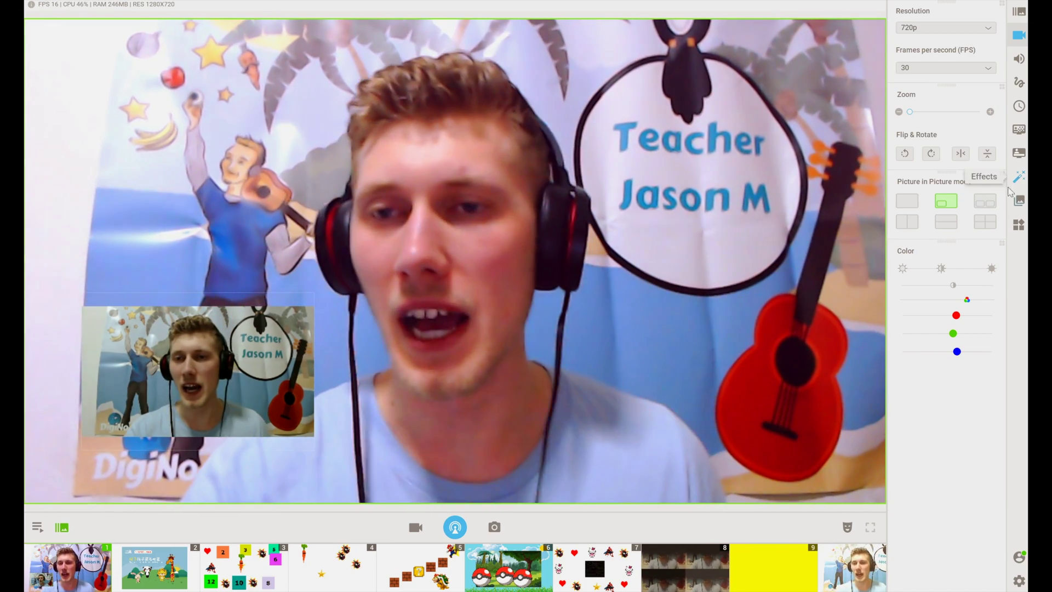
# Step: Use the picture-in-picture layout with two inset windows and fill the empty one with an Aqua blank image
pyautogui.click(989, 202)
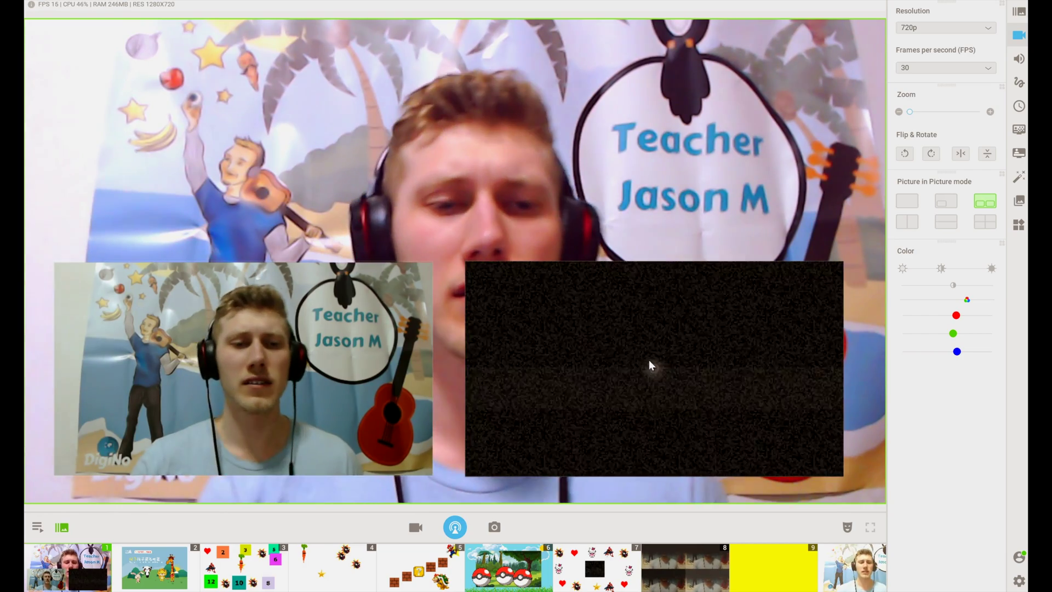
pyautogui.click(619, 327)
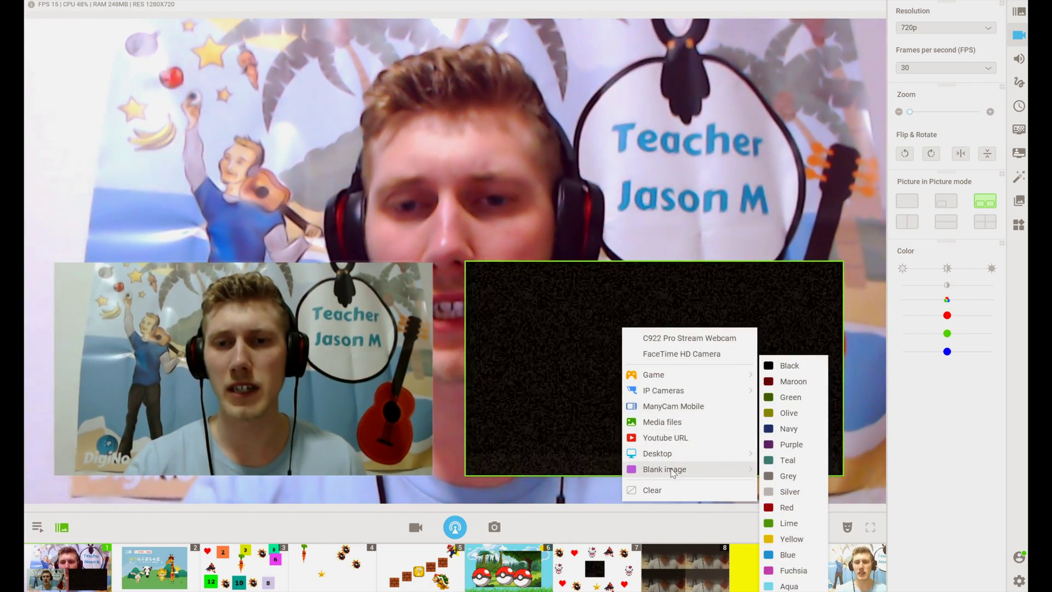
pyautogui.click(789, 585)
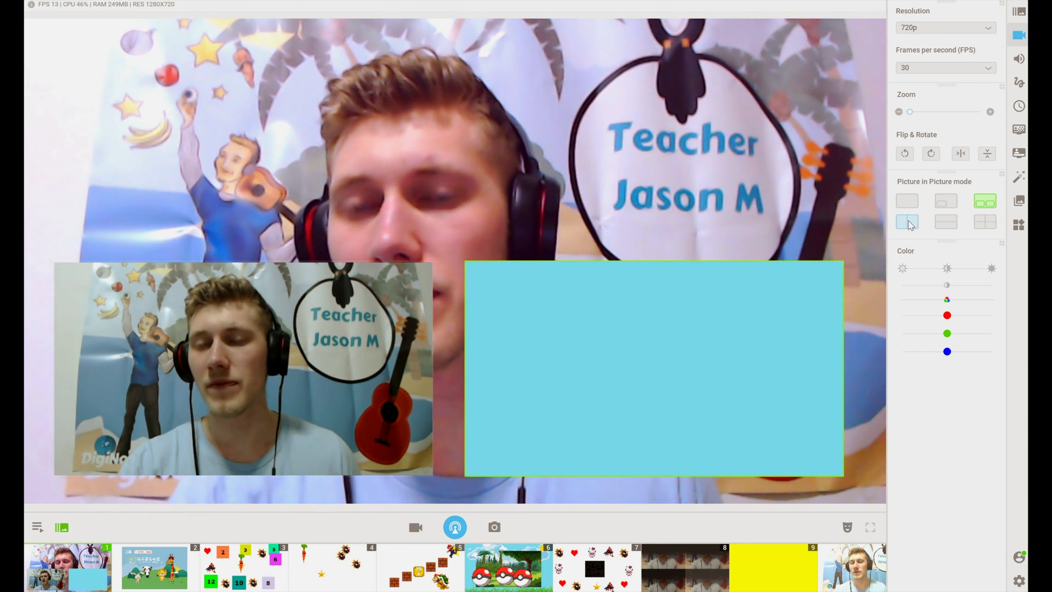
# Step: Try the side-by-side and the stacked two-way split layouts for the live preset
pyautogui.click(908, 223)
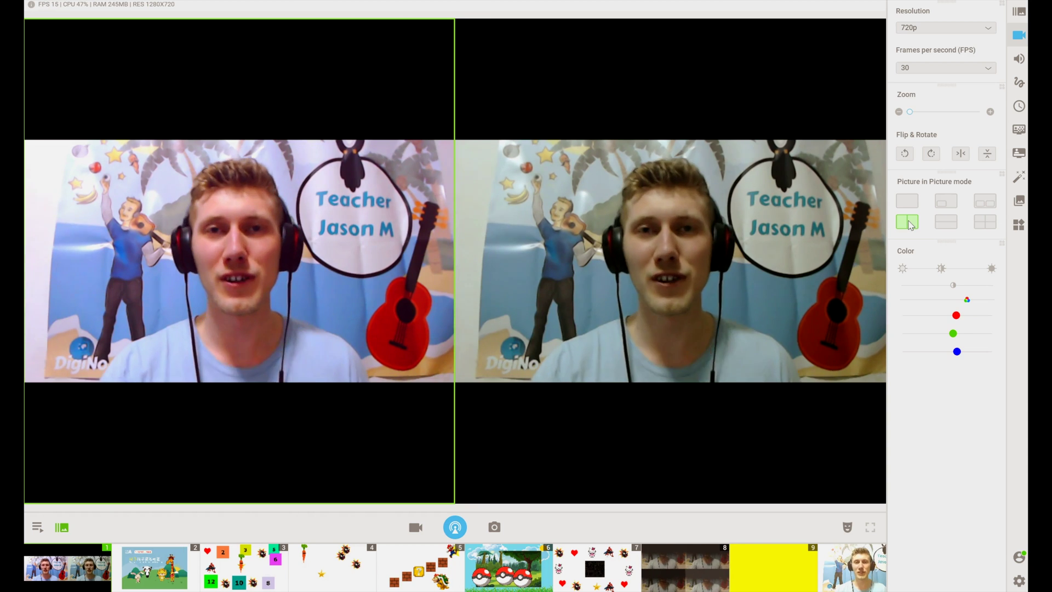
pyautogui.click(941, 225)
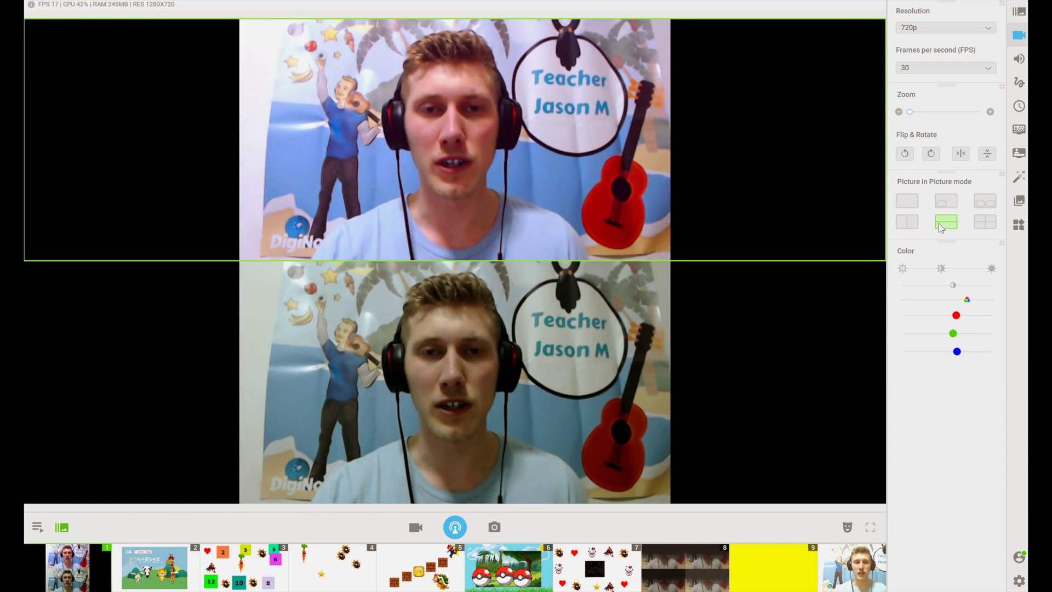
# Step: Use the four-way grid layout and assign the C922 Pro Stream Webcam to its lower-left window
pyautogui.click(986, 224)
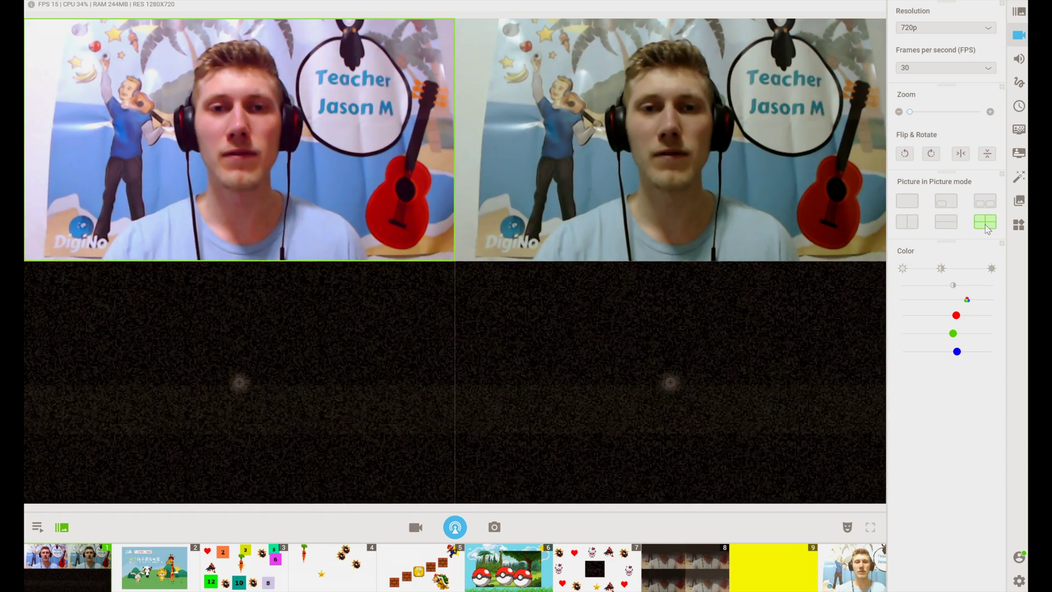
pyautogui.click(331, 338)
pyautogui.click(365, 351)
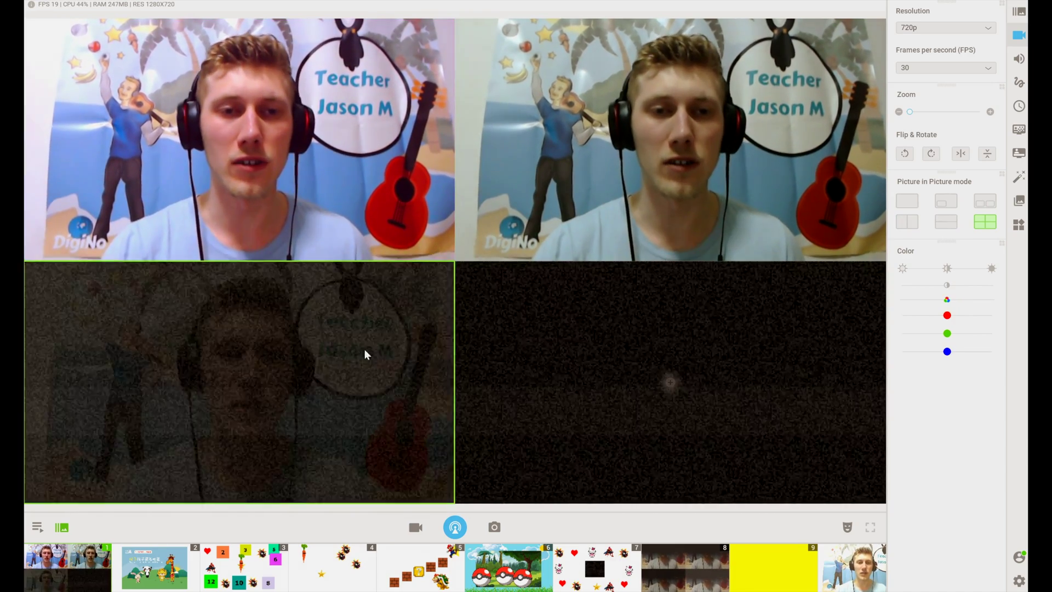
# Step: Set the grid's lower-right window to the C922 Pro Stream Webcam, and return the preset to the single-window layout
pyautogui.click(566, 324)
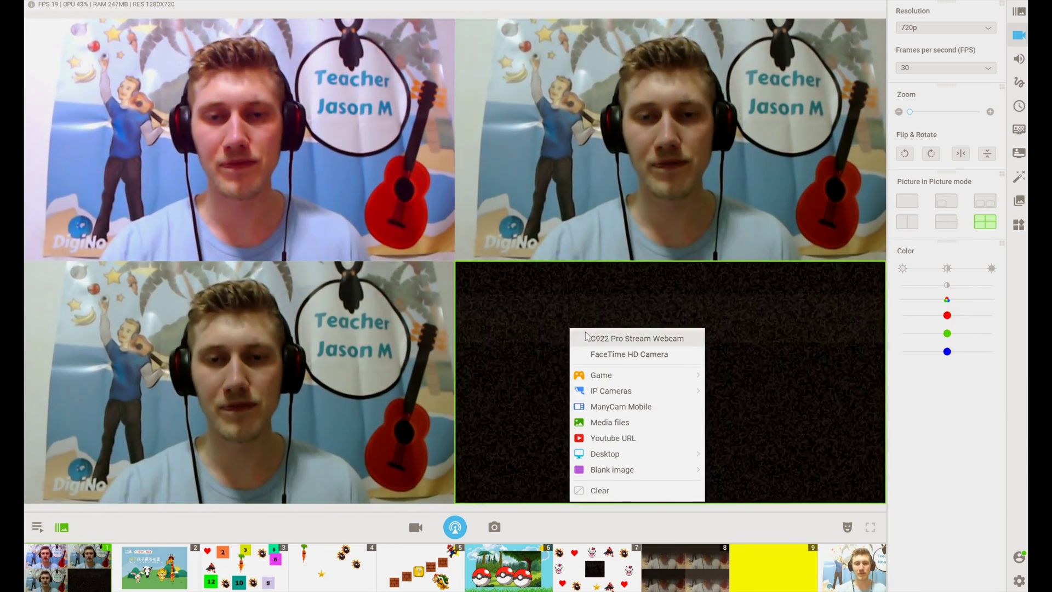
pyautogui.click(586, 337)
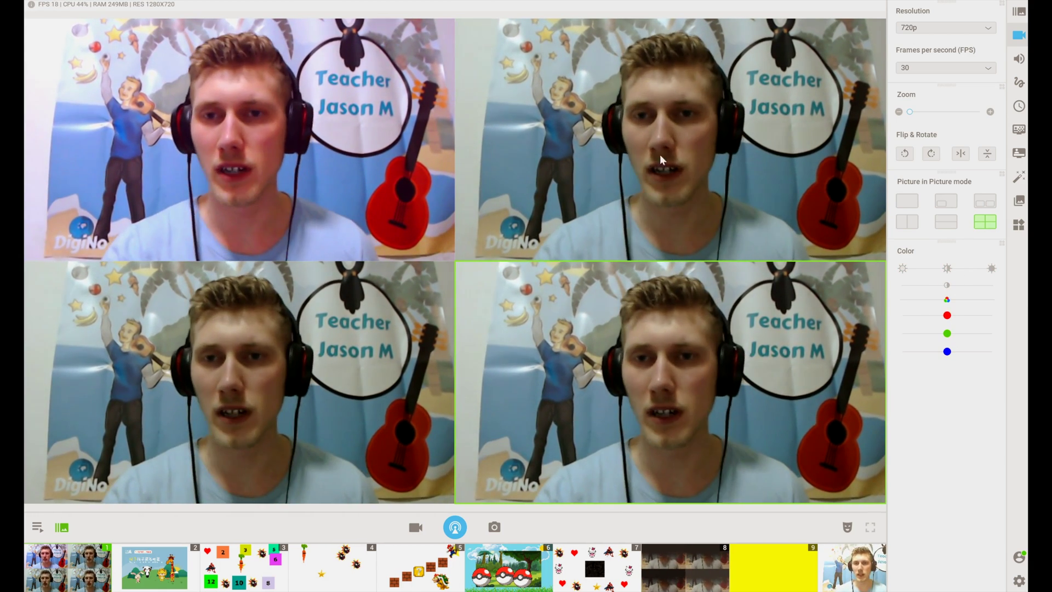
pyautogui.click(916, 203)
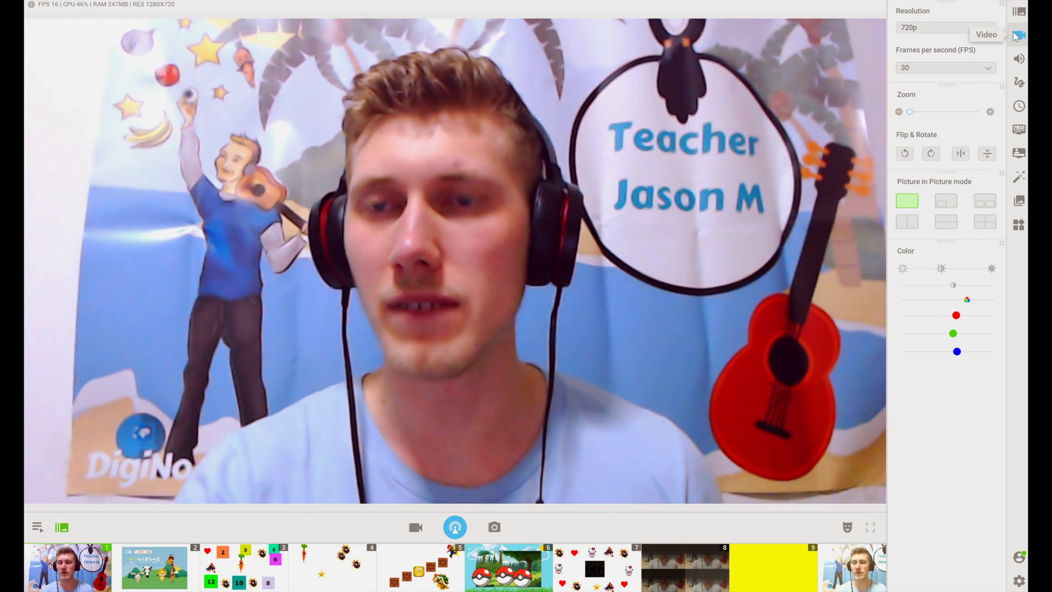
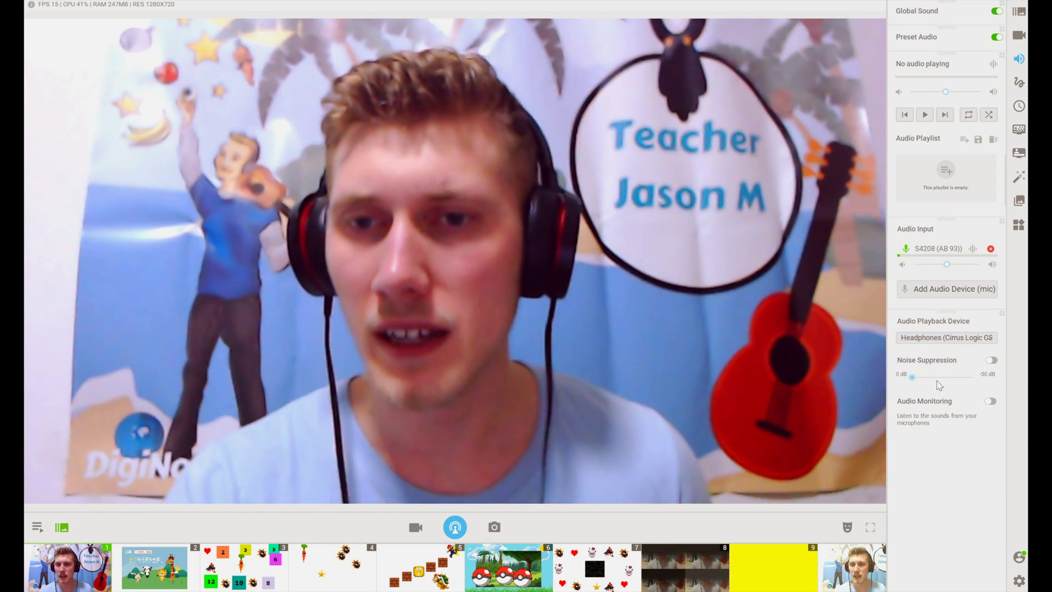
# Step: Examine the audio settings for the playlist, microphone input, playback device and noise suppression
pyautogui.click(941, 294)
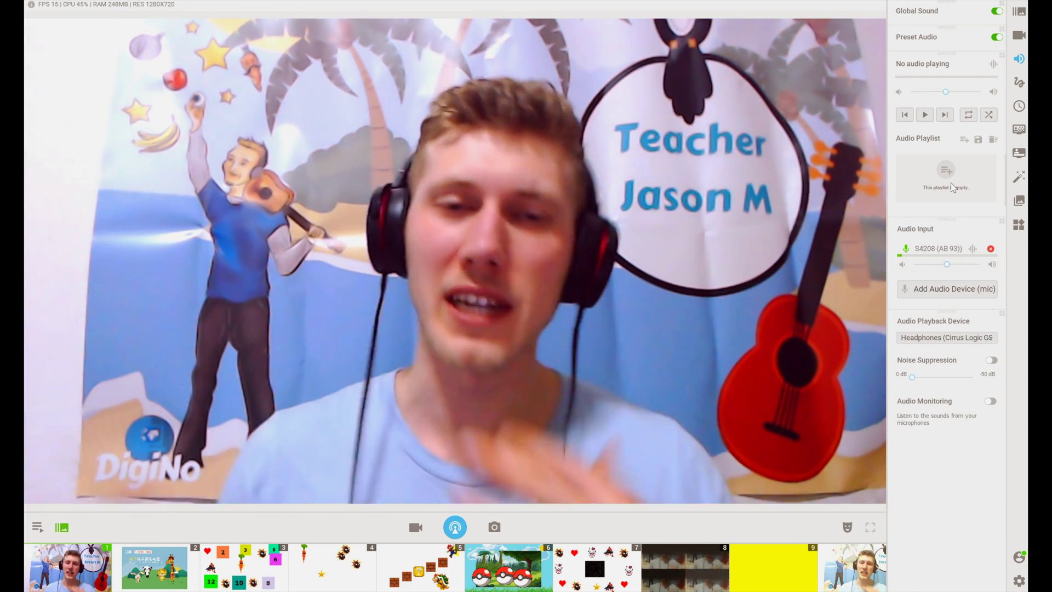
# Step: Enter "Hello" in the text overlay settings for the live video
pyautogui.click(1020, 82)
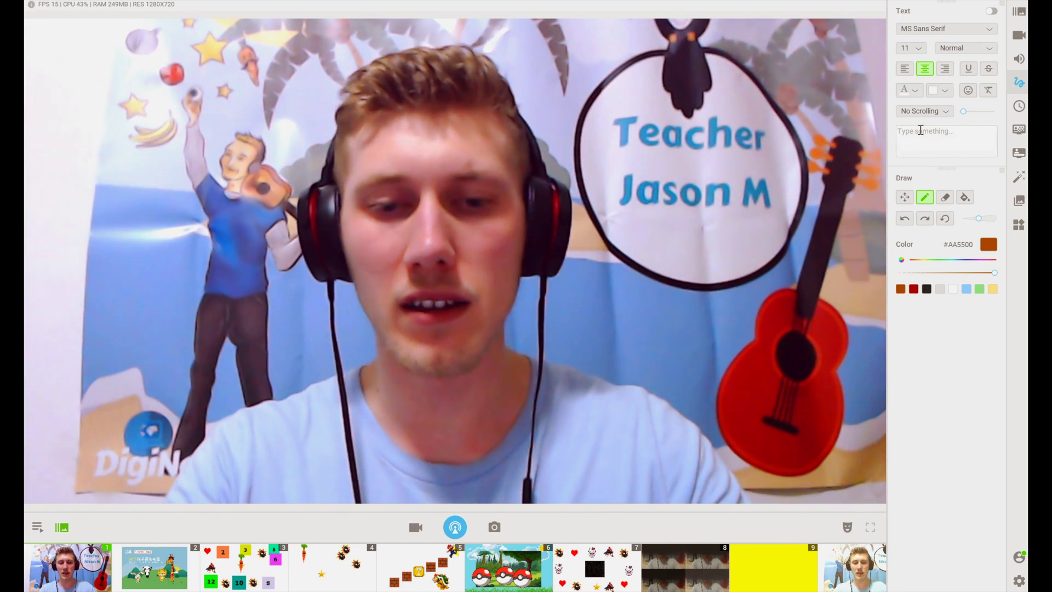
pyautogui.write('lo')
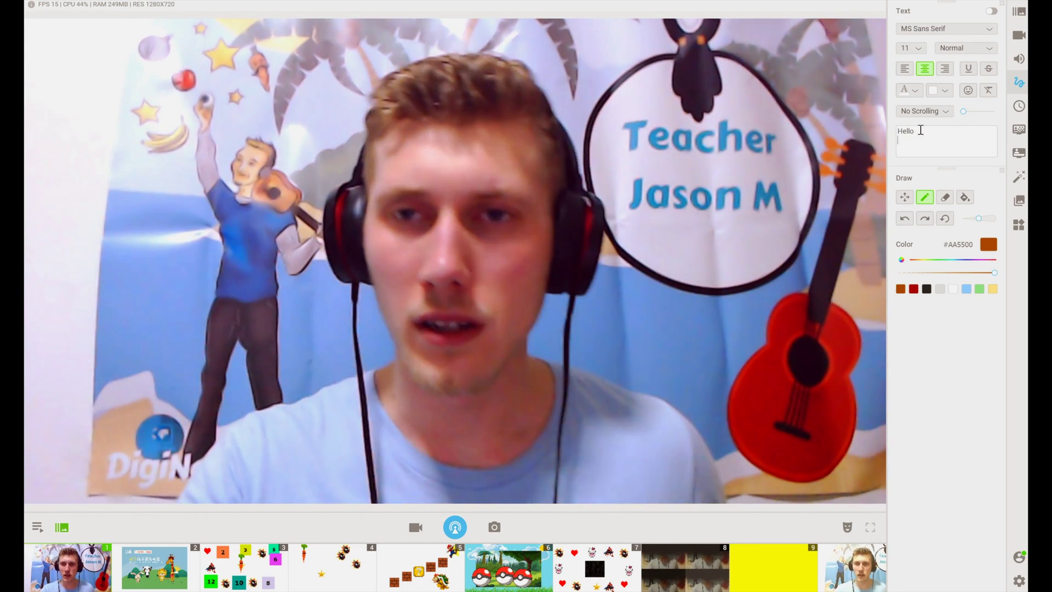
pyautogui.press('Return')
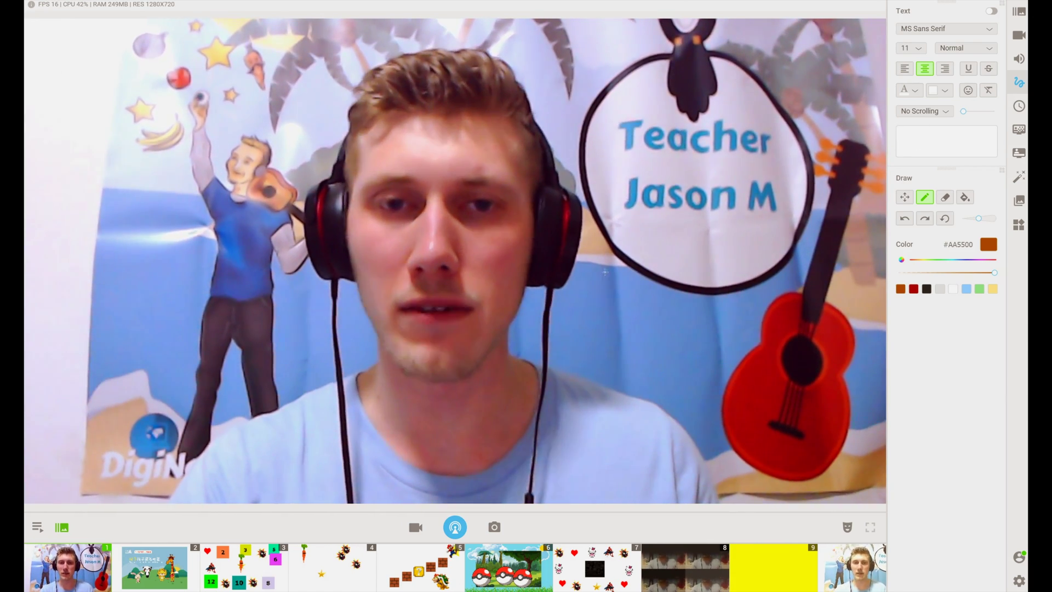
# Step: Try the pencil and eraser with a thick brown #AA5500 stroke on the live video, and clear the drawing
pyautogui.click(607, 281)
pyautogui.moveTo(667, 319)
pyautogui.mouseDown()
pyautogui.moveTo(720, 298)
pyautogui.moveTo(756, 256)
pyautogui.moveTo(630, 208)
pyautogui.mouseUp()
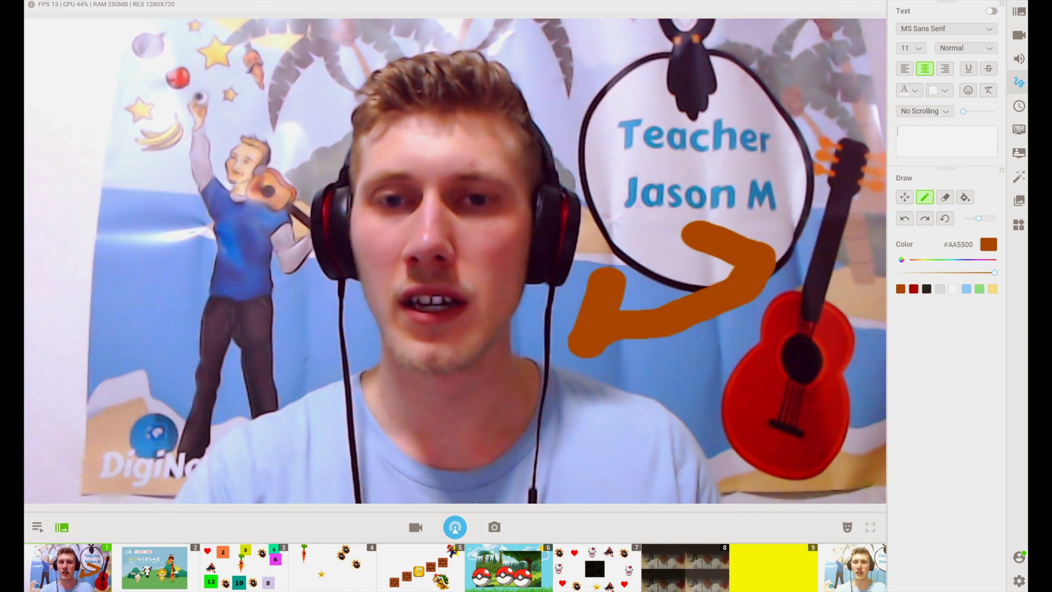
pyautogui.click(945, 199)
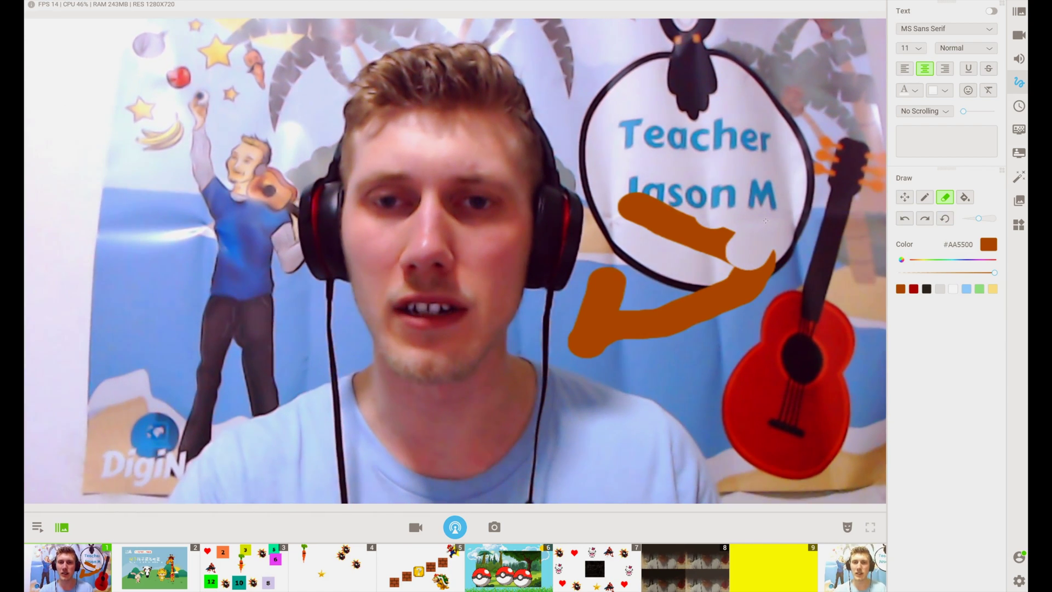
pyautogui.click(945, 219)
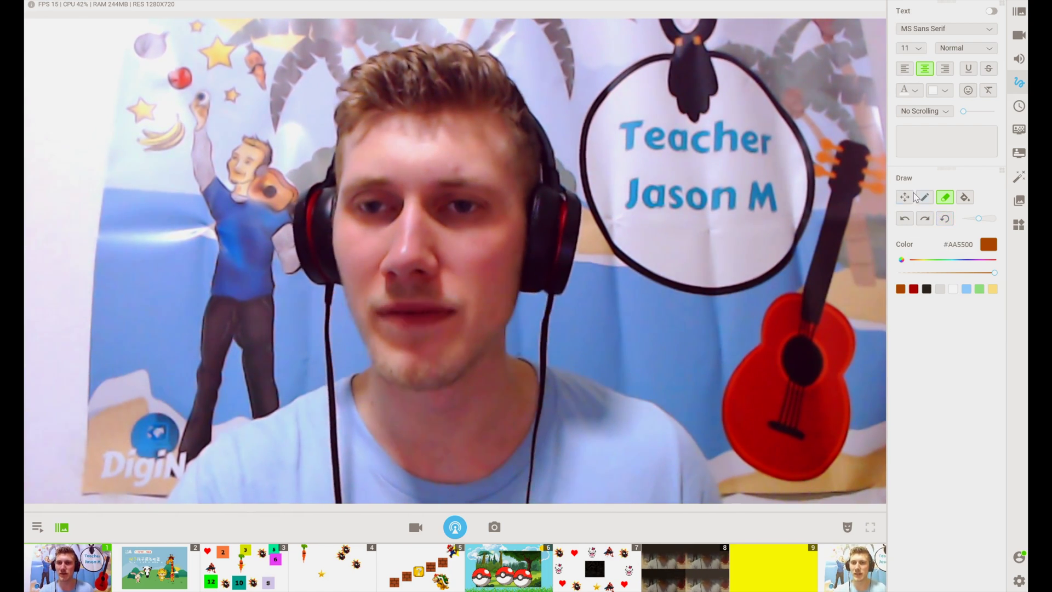
# Step: Try filling the whole video with brown #AA5500 and with light blue #9AD5FF, clearing the drawing after each fill
pyautogui.click(964, 198)
pyautogui.click(652, 251)
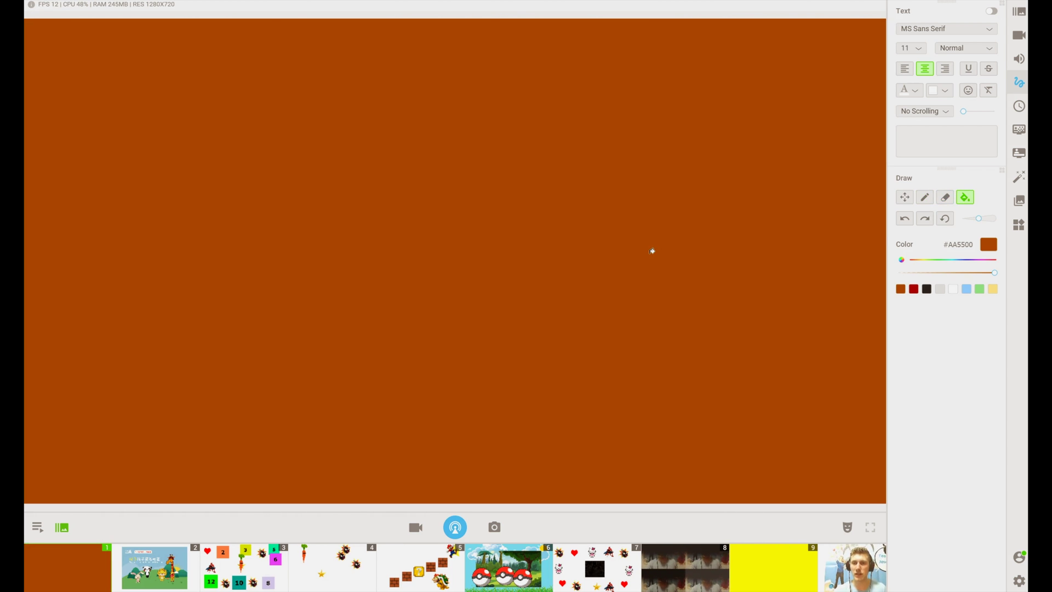
pyautogui.click(945, 220)
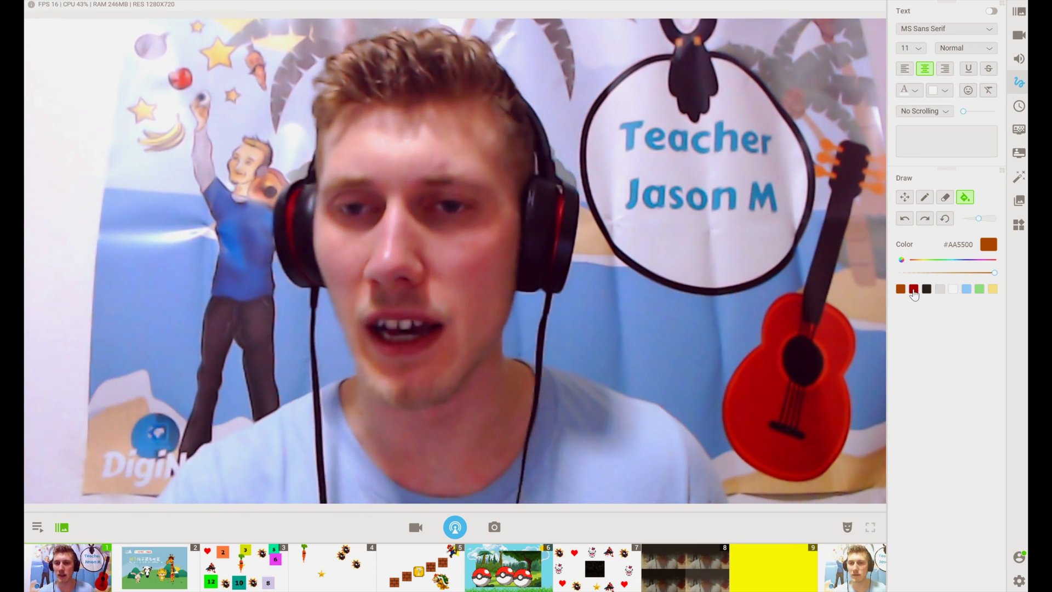
pyautogui.click(967, 289)
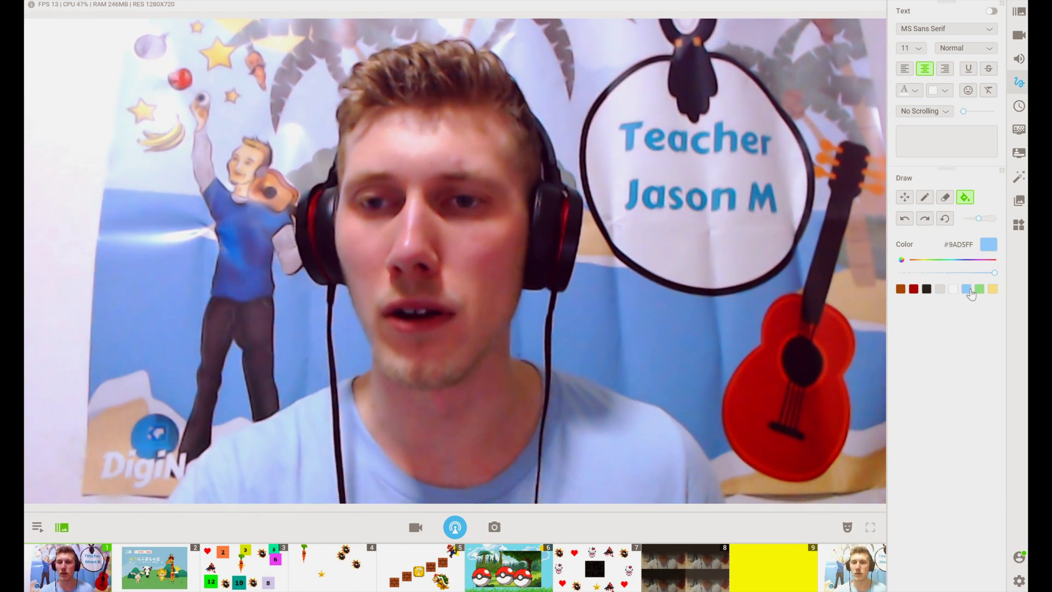
pyautogui.click(676, 212)
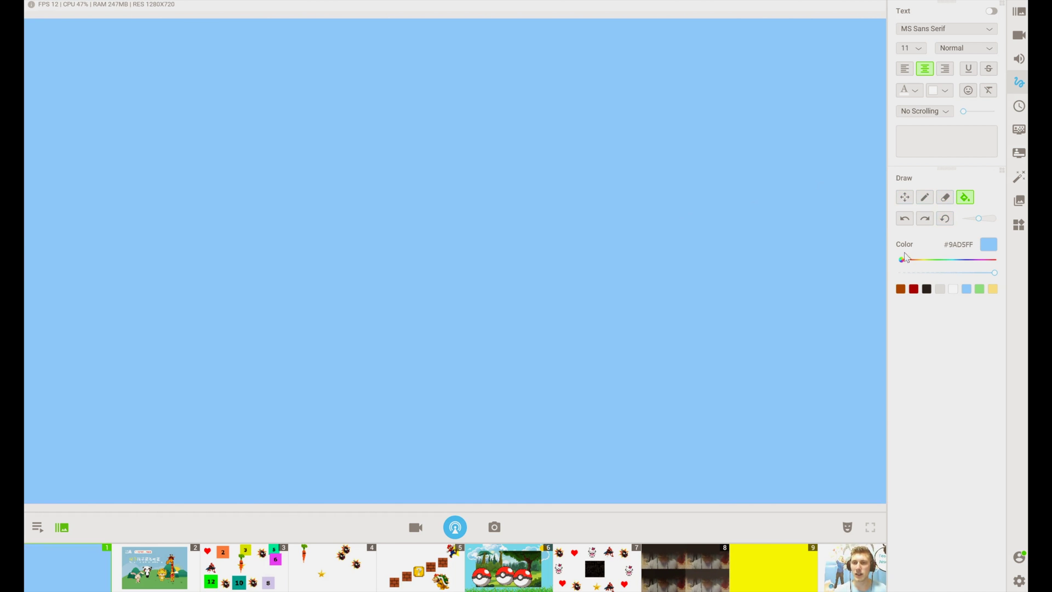
pyautogui.click(945, 220)
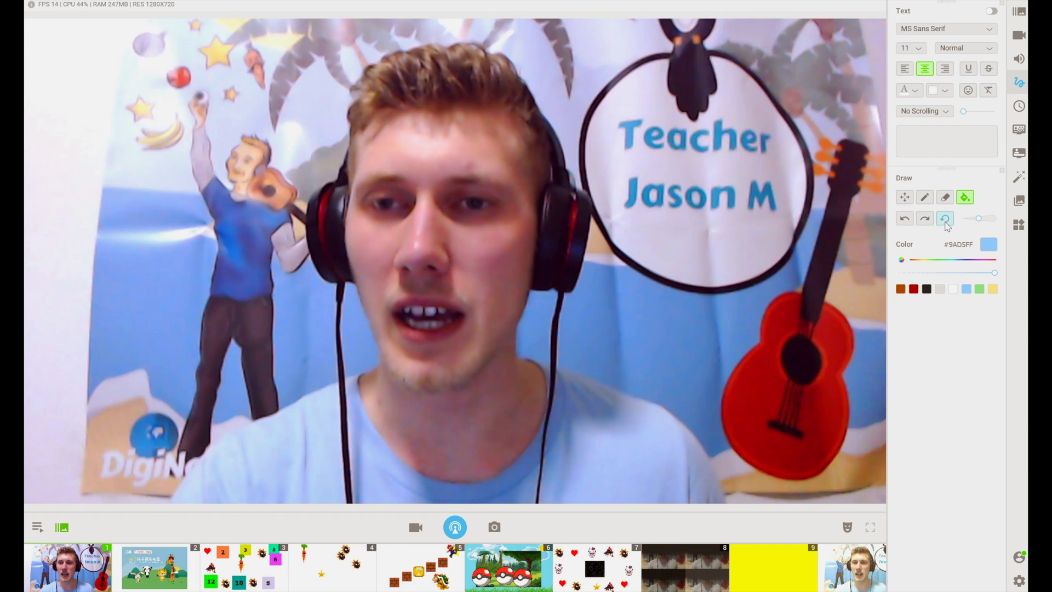
# Step: Switch to the drawing move tool and try it on the live video, along with the text scrolling-speed setting
pyautogui.click(905, 199)
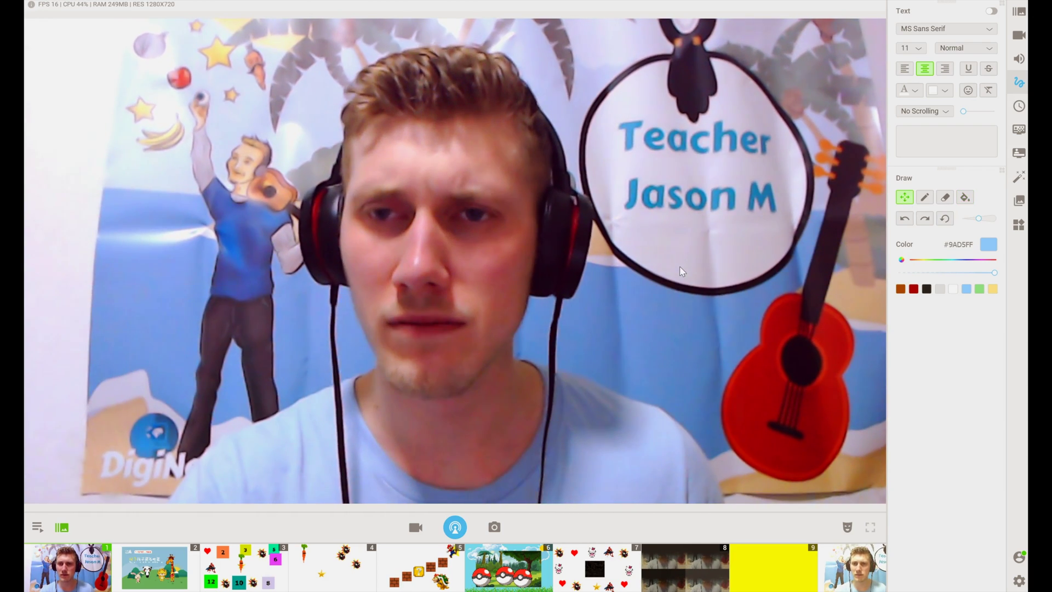
pyautogui.rightClick(663, 264)
pyautogui.click(664, 265)
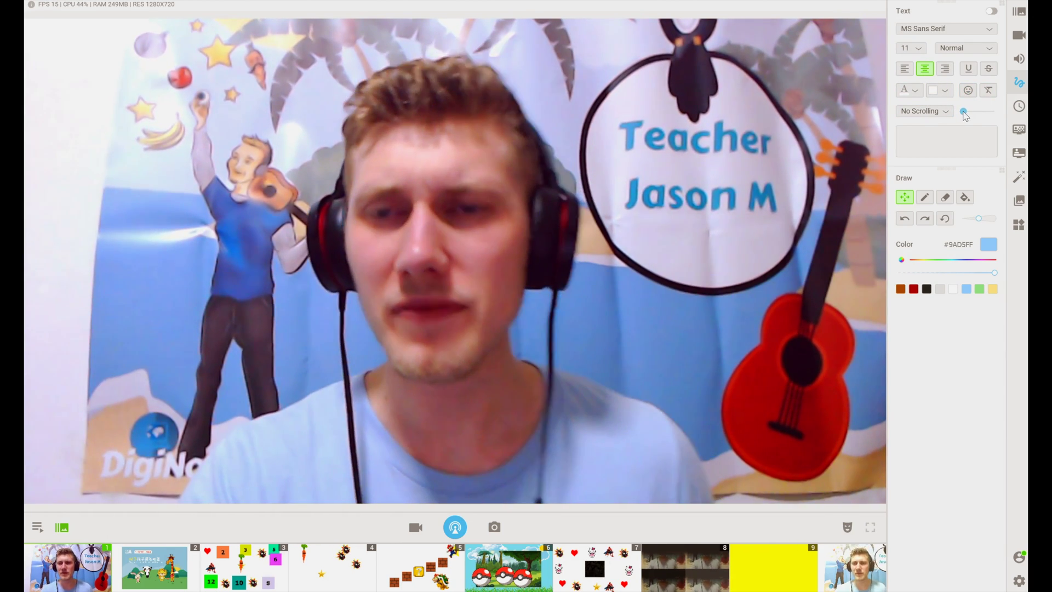
pyautogui.moveTo(964, 114)
pyautogui.mouseDown()
pyautogui.moveTo(975, 114)
pyautogui.moveTo(956, 114)
pyautogui.mouseUp()
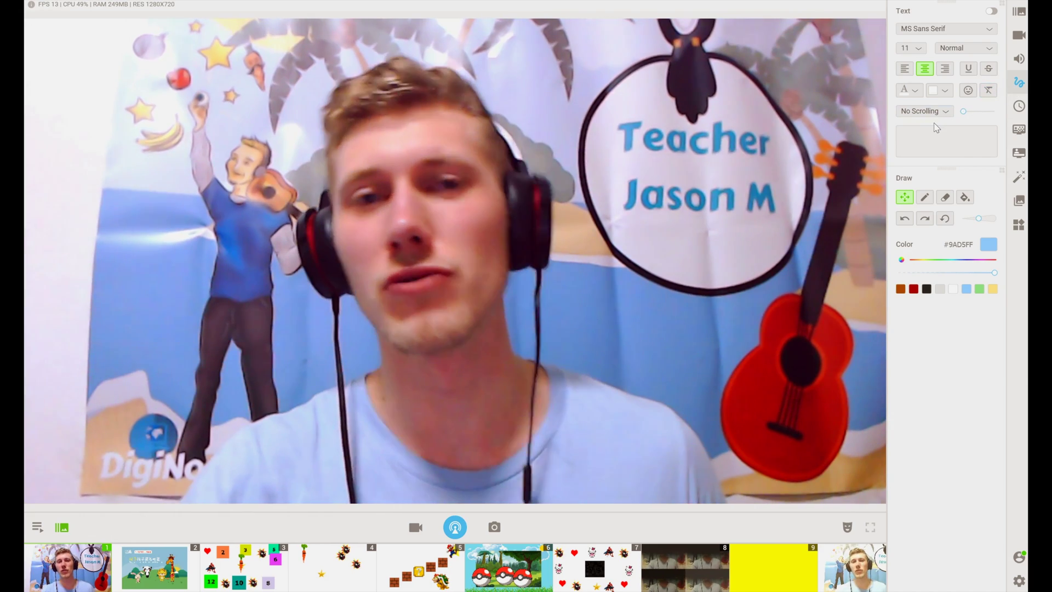
# Step: Look through the settings for the clock, stopwatch and timer, chroma key, and lower thirds
pyautogui.click(1017, 108)
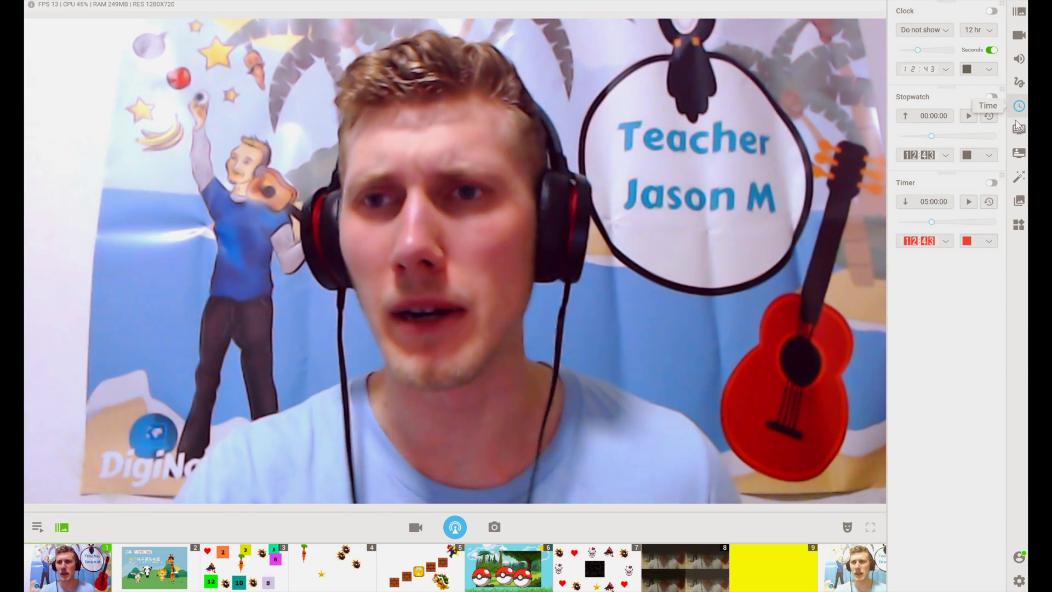
pyautogui.click(1018, 129)
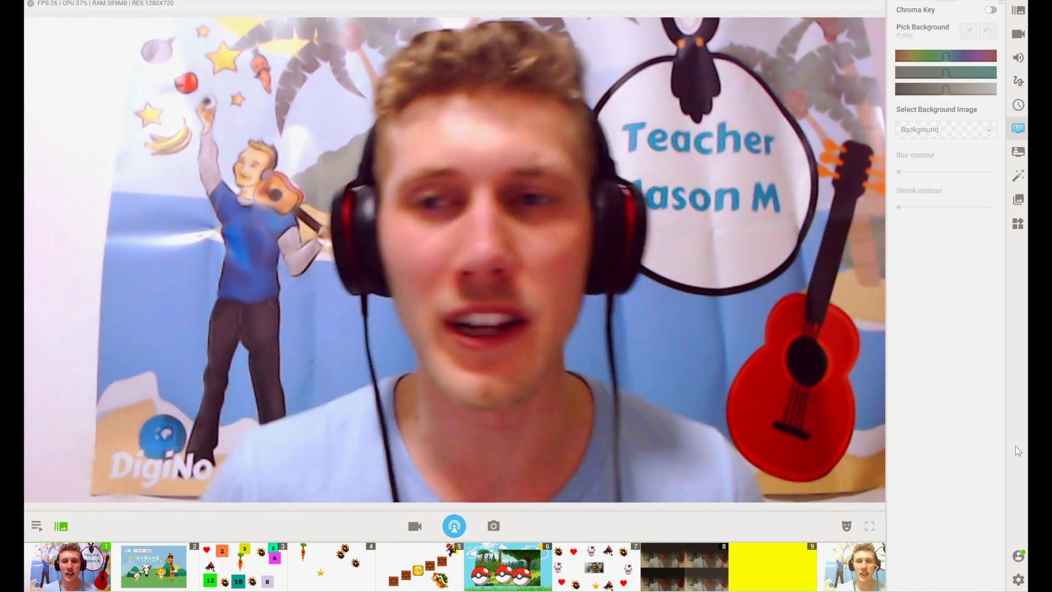
pyautogui.click(1017, 152)
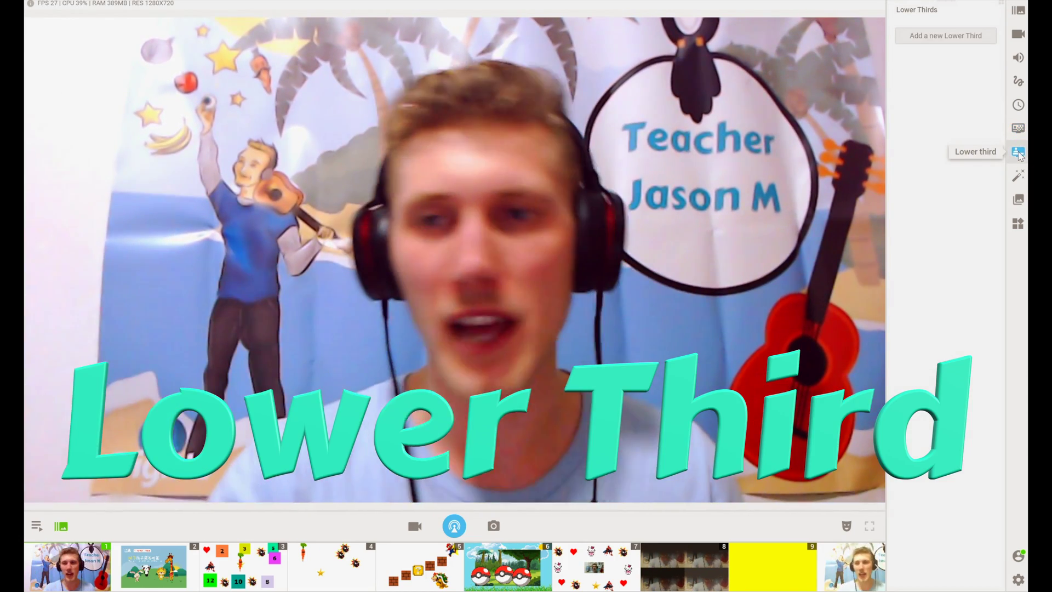
# Step: Browse the effects library's Objects and Emoticons categories, and show the options for adding new effects
pyautogui.click(1017, 174)
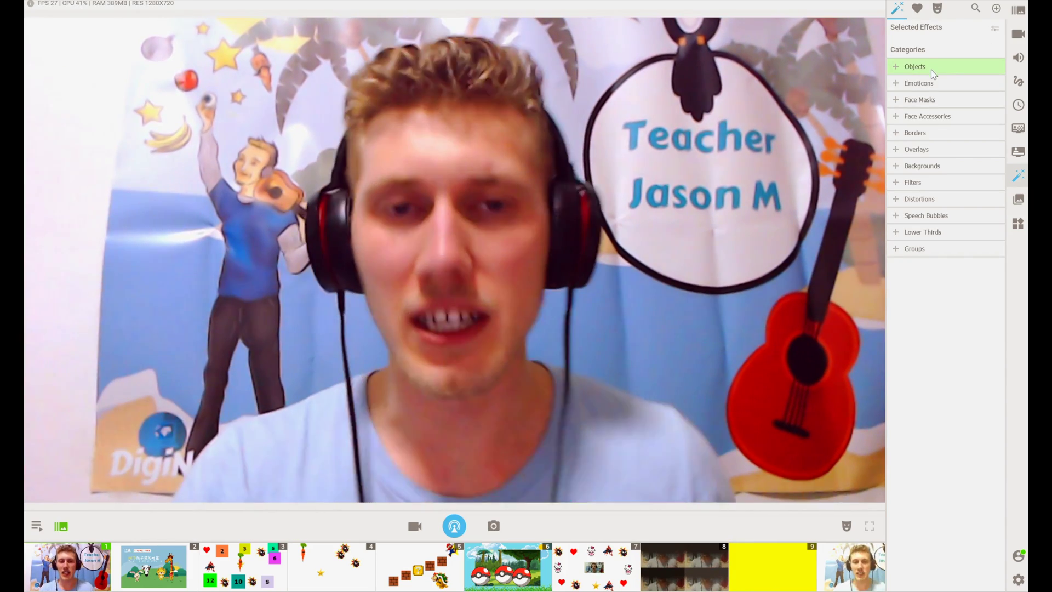
pyautogui.click(931, 67)
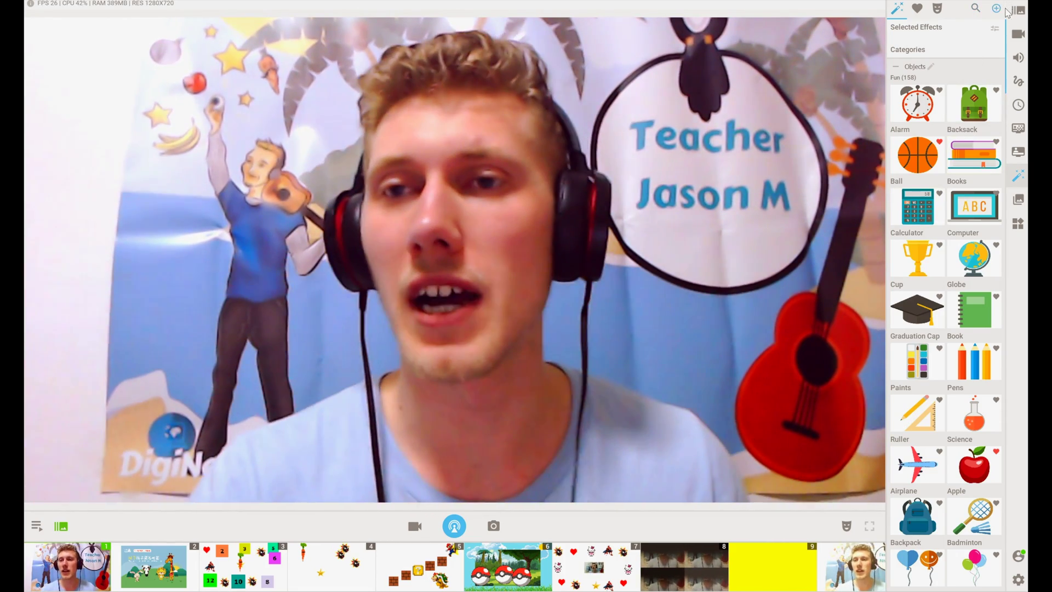
pyautogui.click(996, 9)
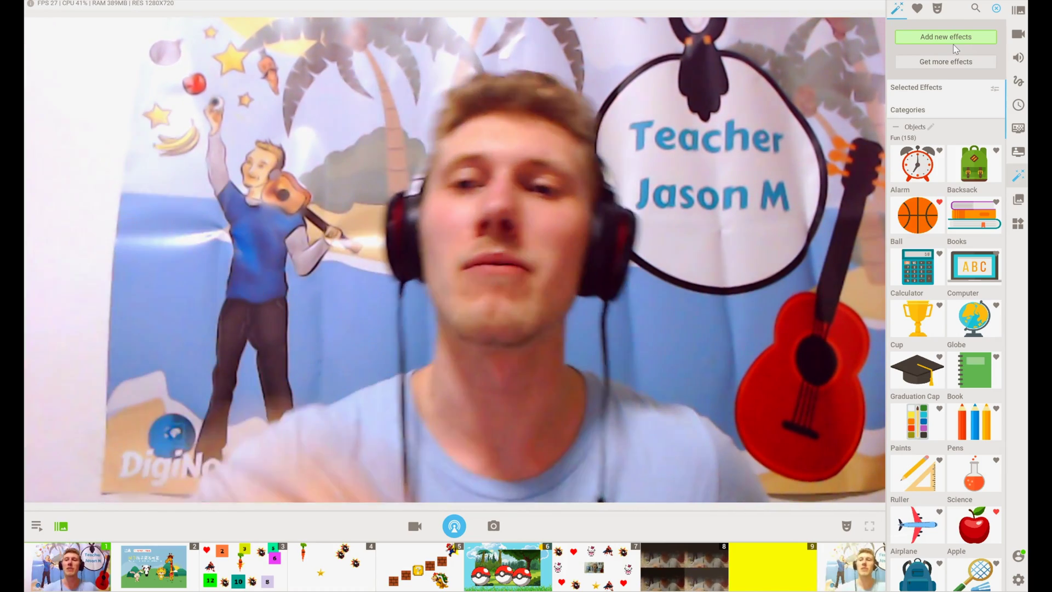
pyautogui.click(896, 128)
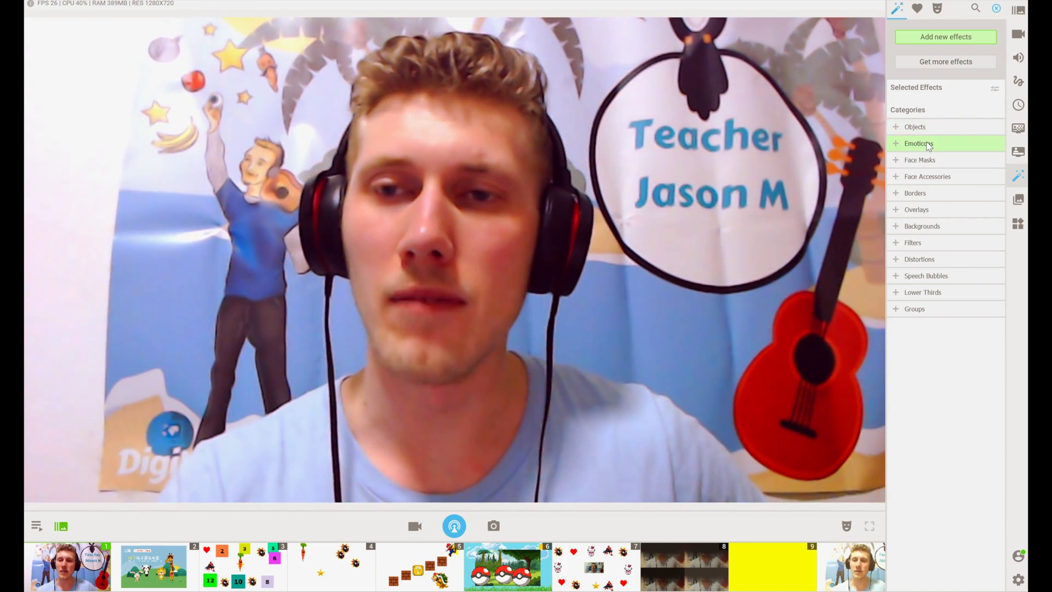
pyautogui.click(929, 146)
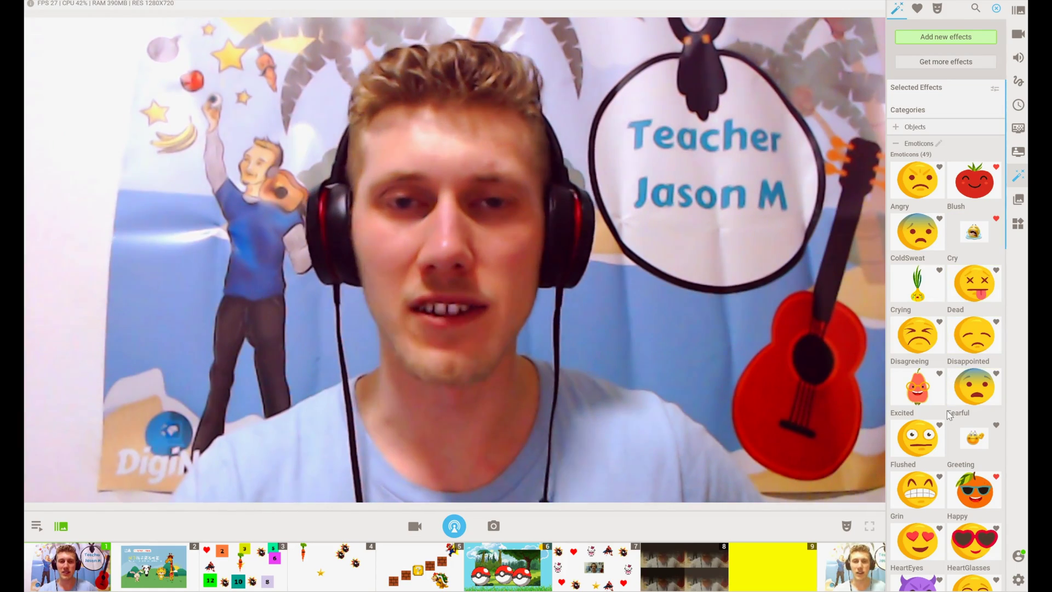
pyautogui.click(896, 144)
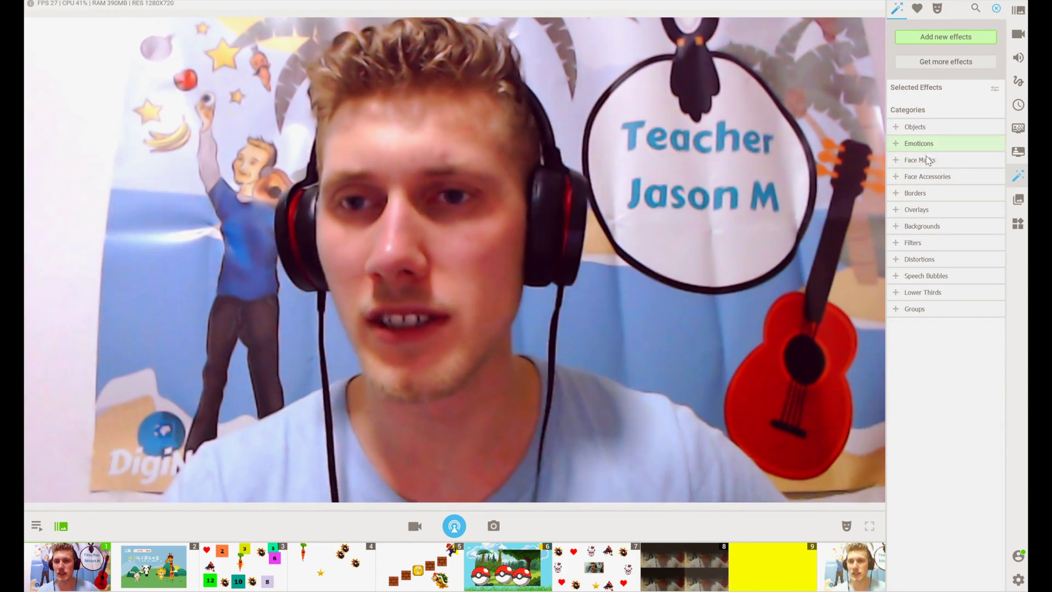
# Step: Browse the Face Masks effects and try the Bunny mask on the live video, removing it again
pyautogui.click(926, 159)
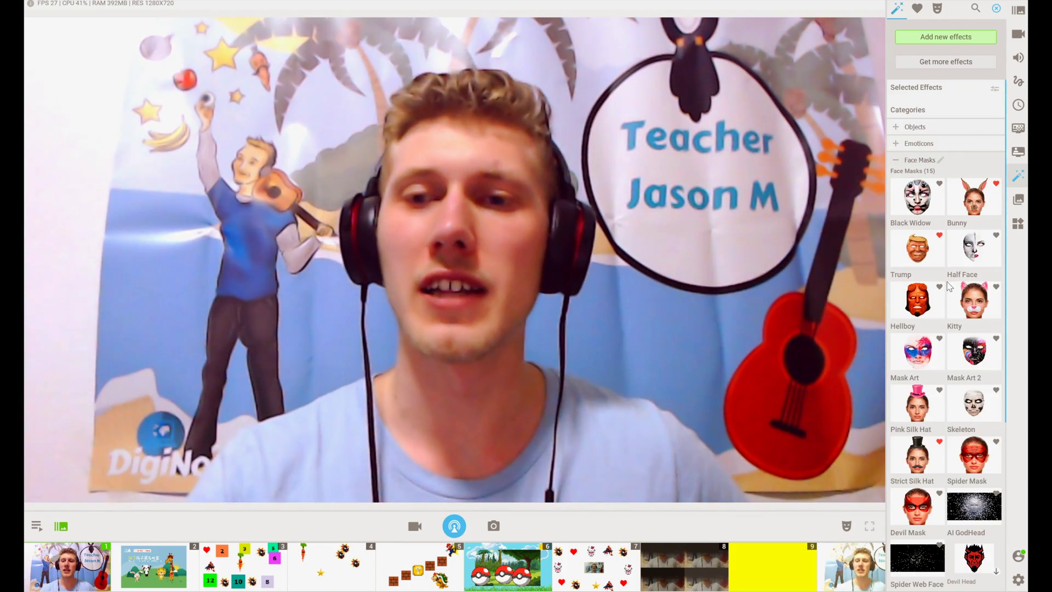
pyautogui.scroll(-3, 956, 270)
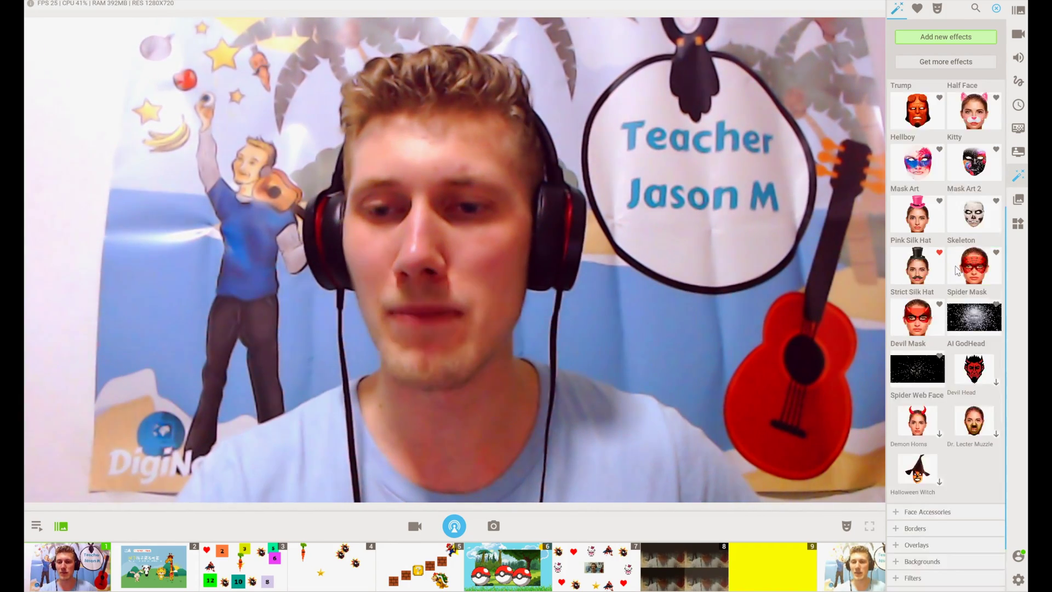
pyautogui.scroll(3, 956, 270)
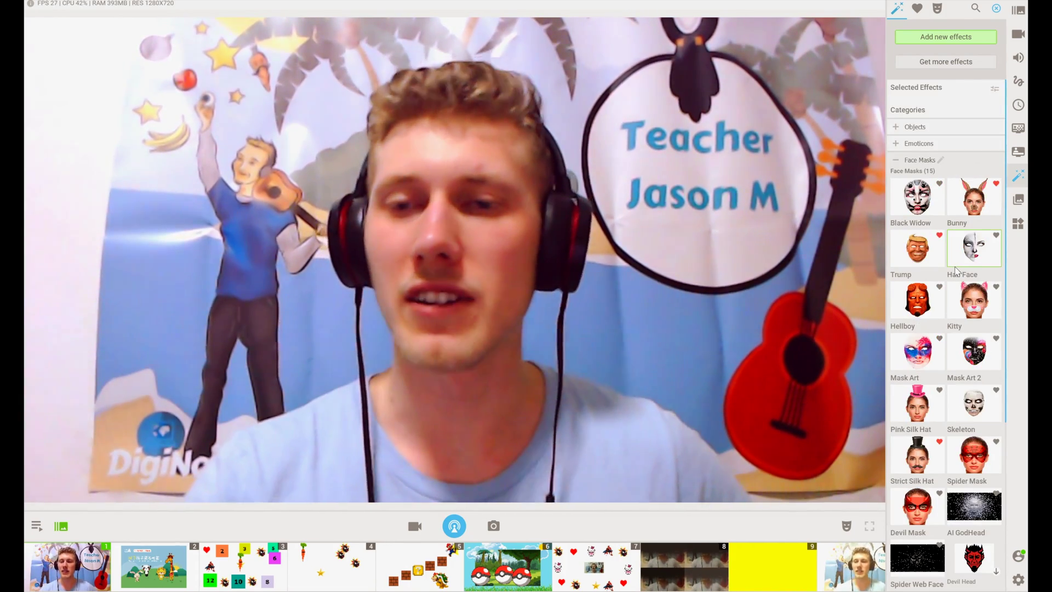
pyautogui.click(977, 208)
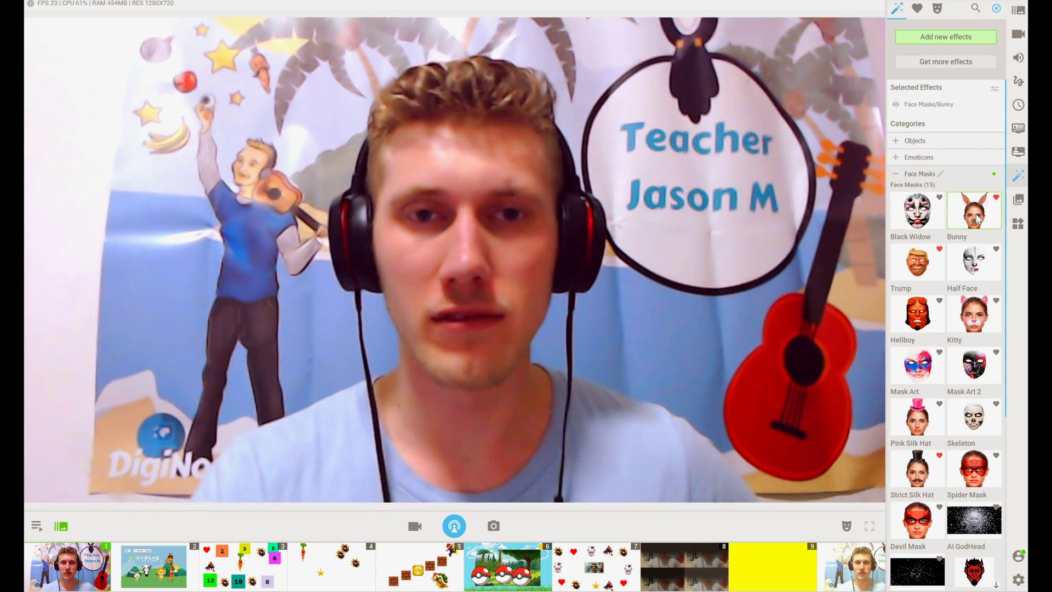
pyautogui.click(978, 218)
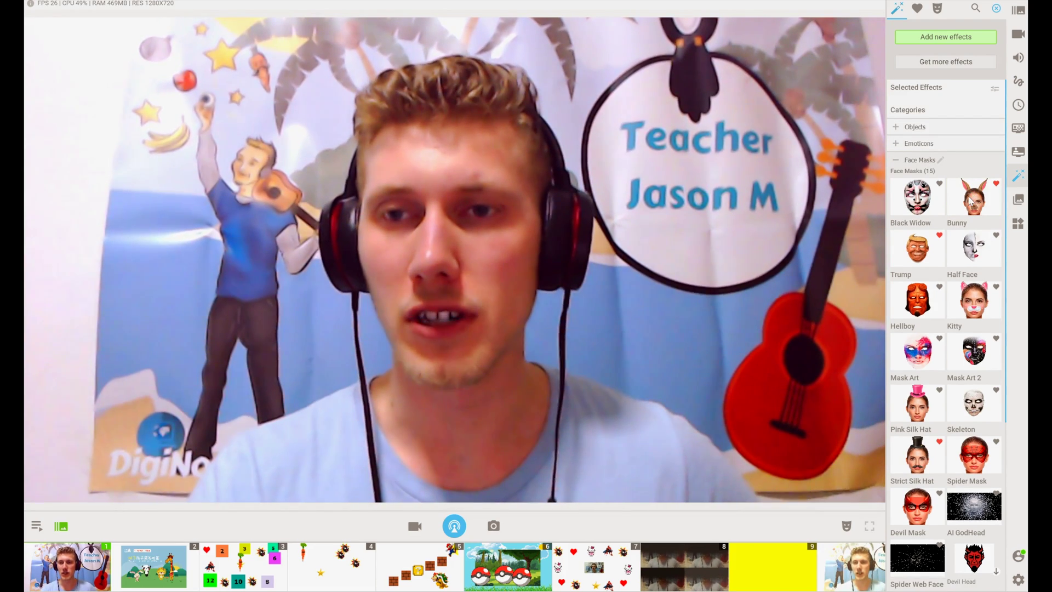
pyautogui.click(971, 196)
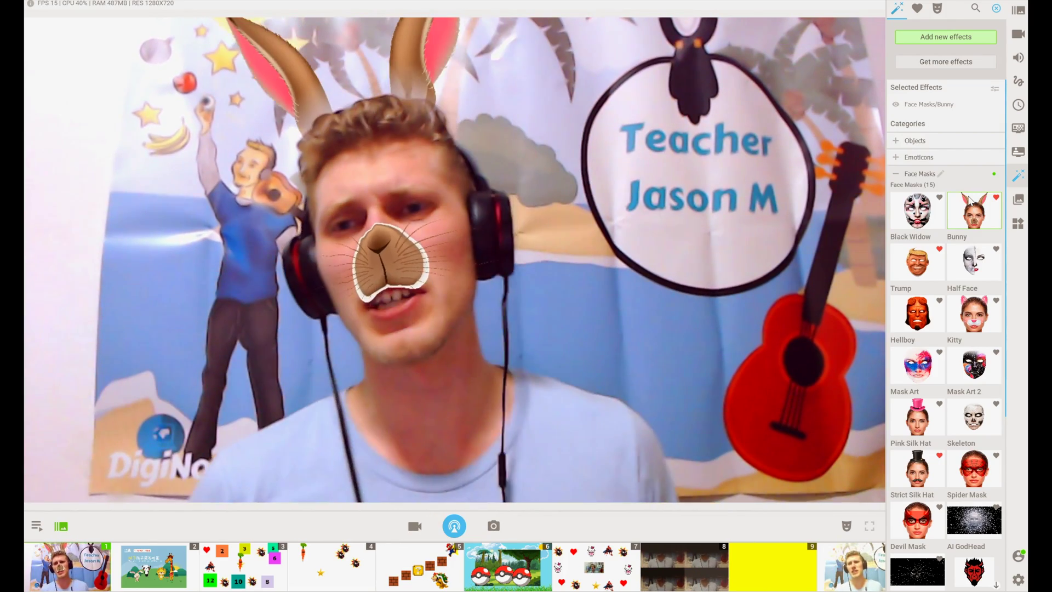
pyautogui.click(980, 213)
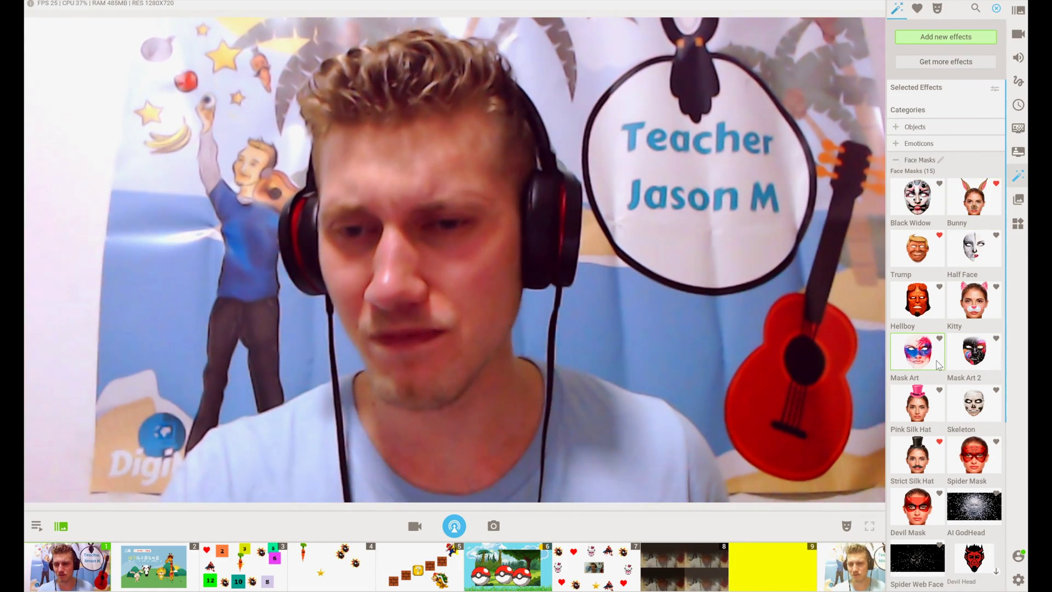
# Step: Leave the Face Masks and try the Ball from the Objects category on the live video, moving it around before removing it
pyautogui.scroll(-3, 944, 121)
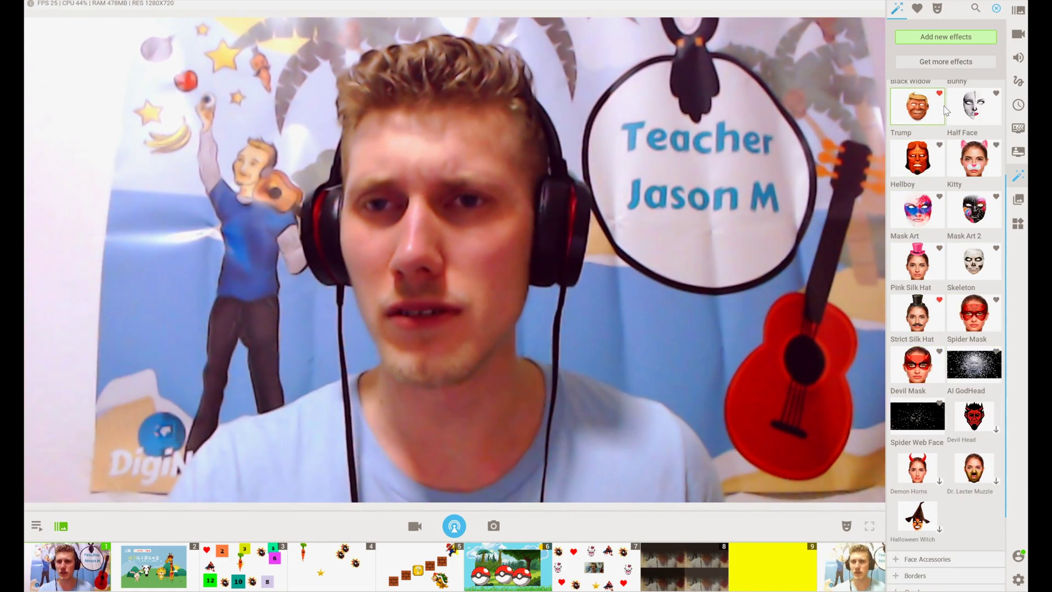
pyautogui.scroll(3, 944, 121)
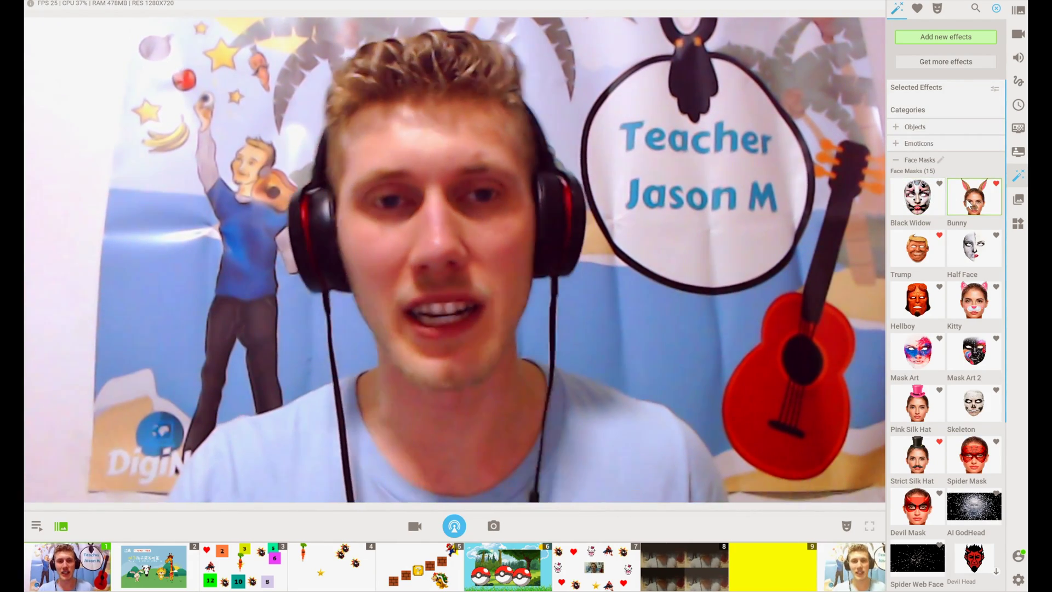
pyautogui.click(894, 161)
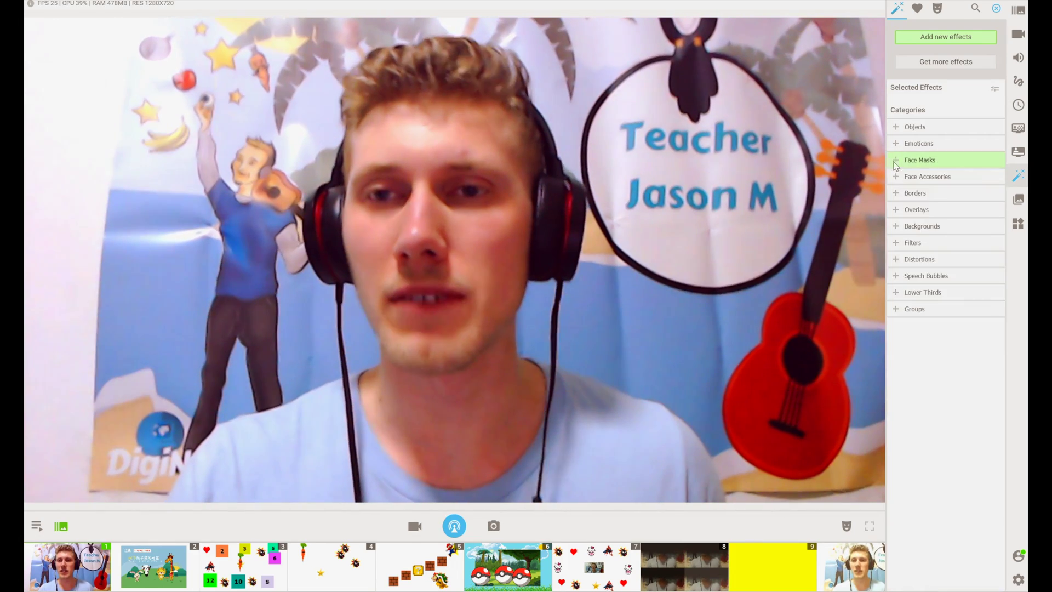
pyautogui.click(898, 126)
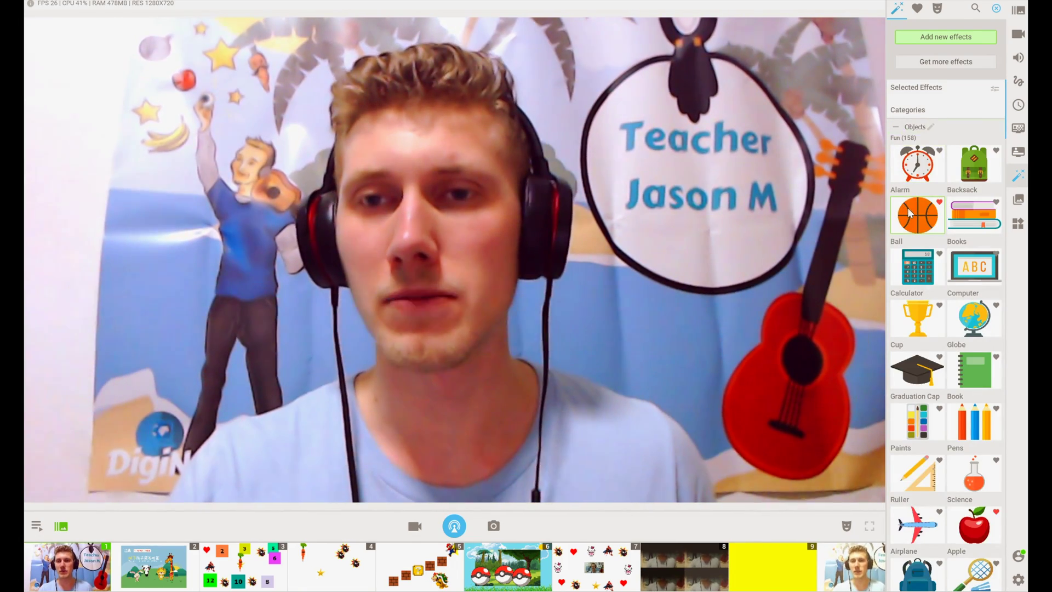
pyautogui.click(905, 210)
pyautogui.moveTo(106, 418); pyautogui.dragTo(425, 323)
pyautogui.moveTo(506, 389); pyautogui.dragTo(673, 202)
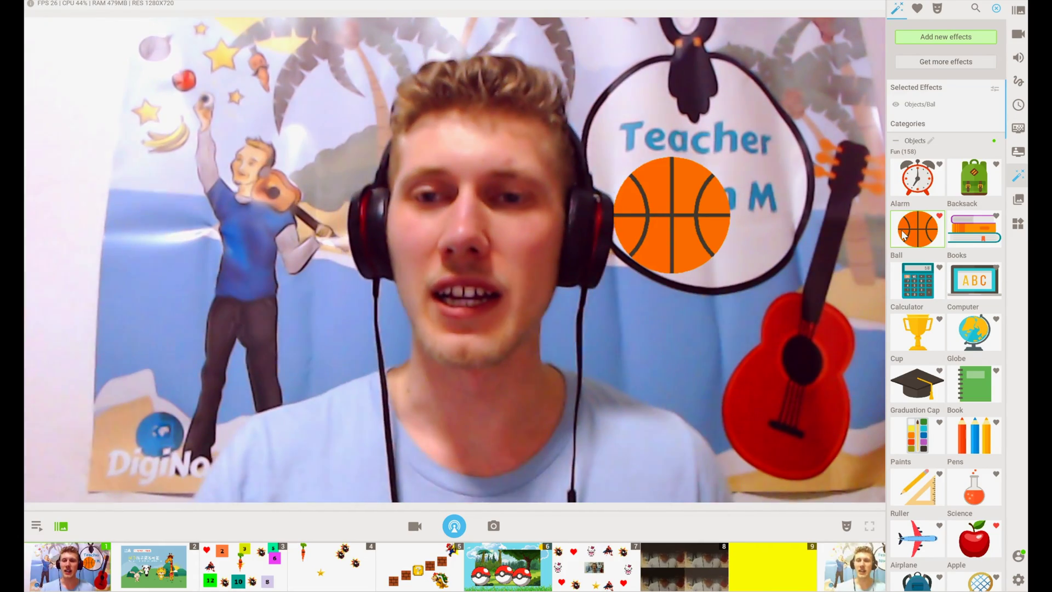
pyautogui.click(905, 232)
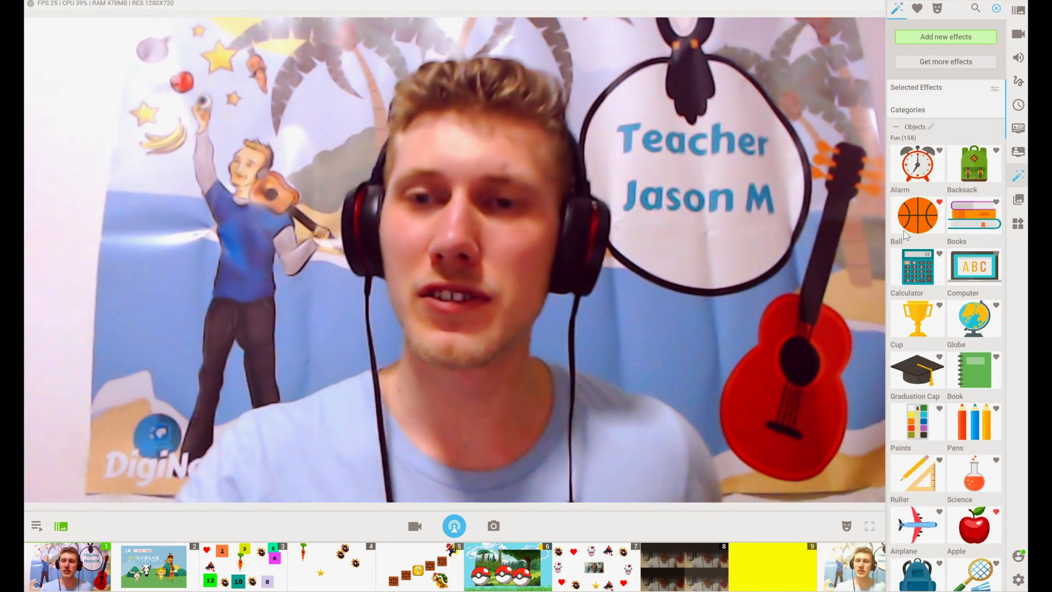
# Step: Look through the favorite effects and the face mask collection, and return to the full list of effect categories
pyautogui.click(940, 203)
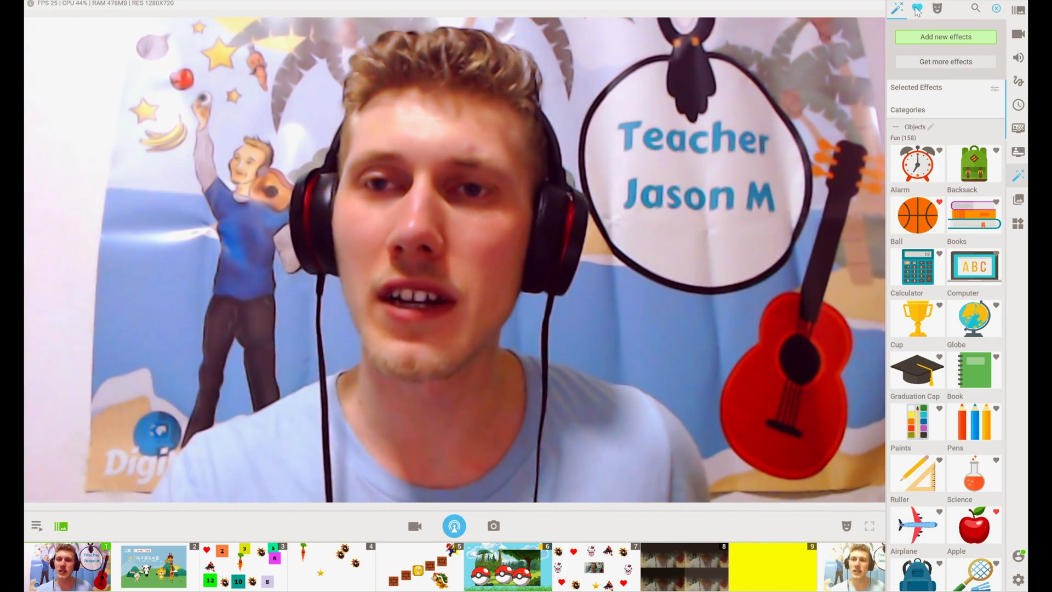
pyautogui.click(917, 8)
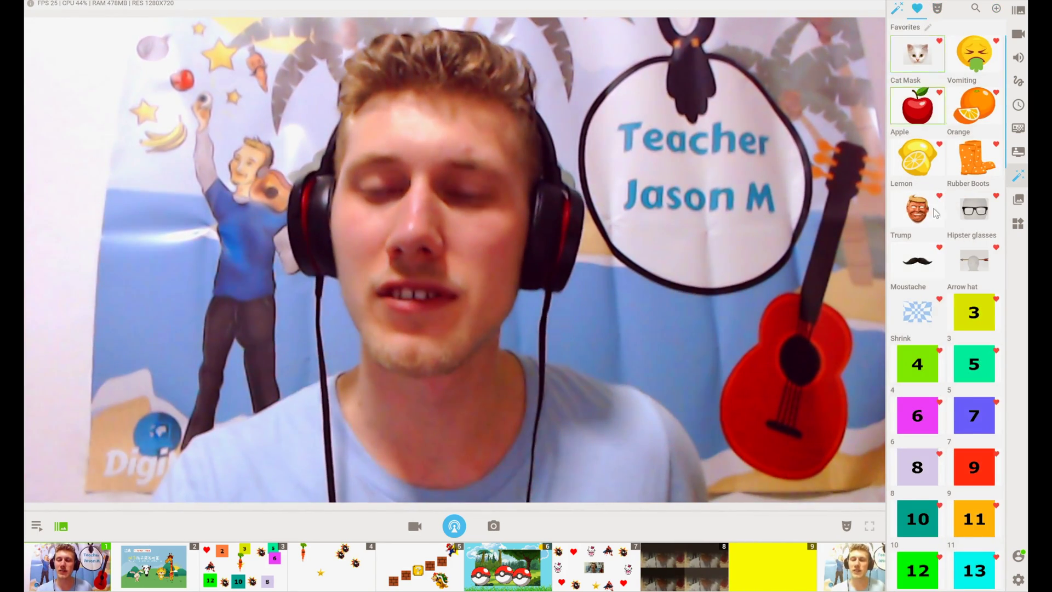
pyautogui.click(937, 15)
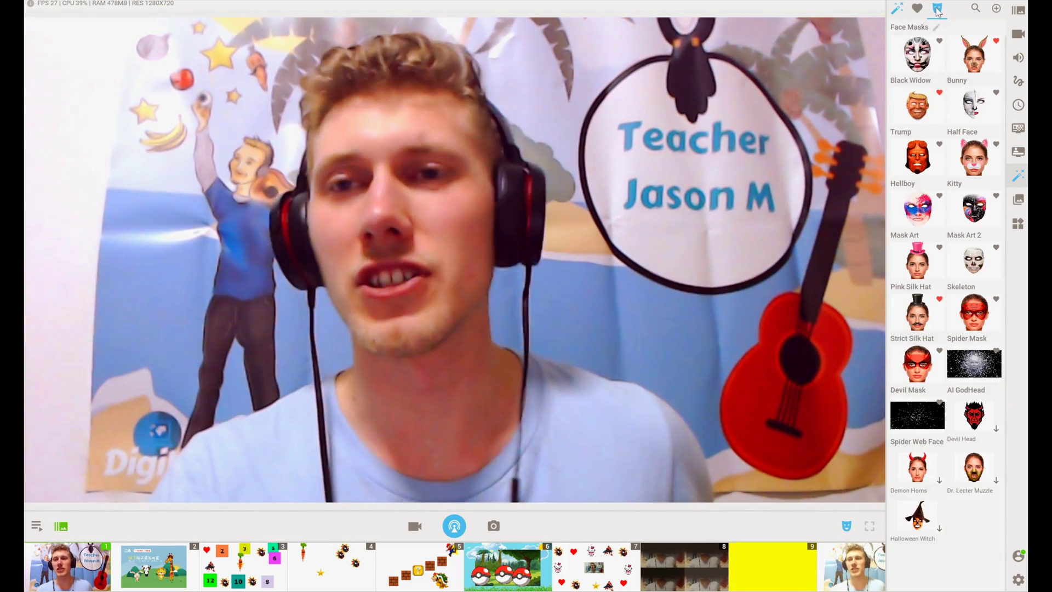
pyautogui.click(896, 10)
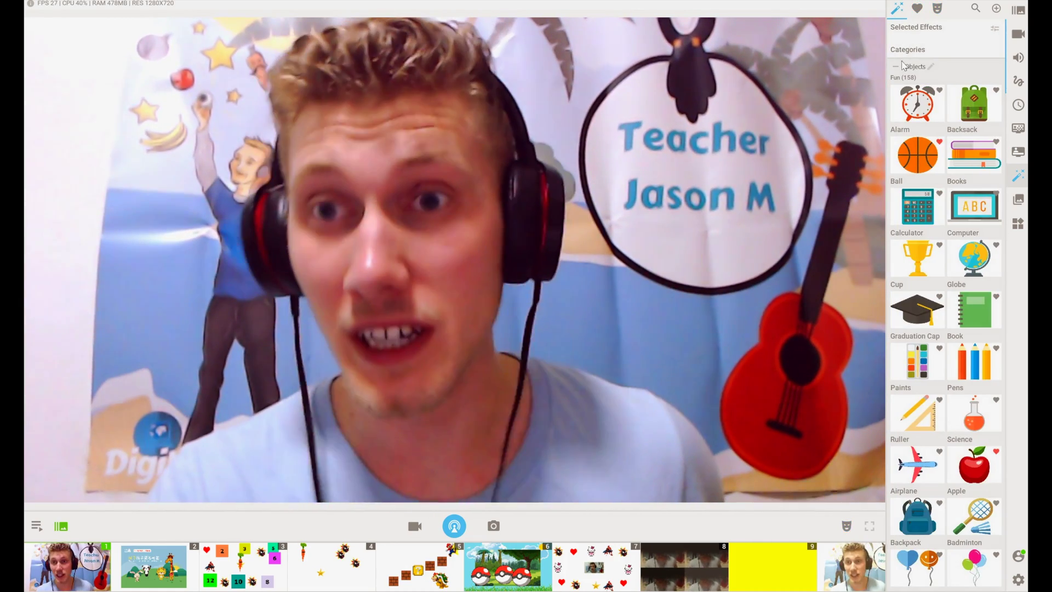
pyautogui.click(897, 67)
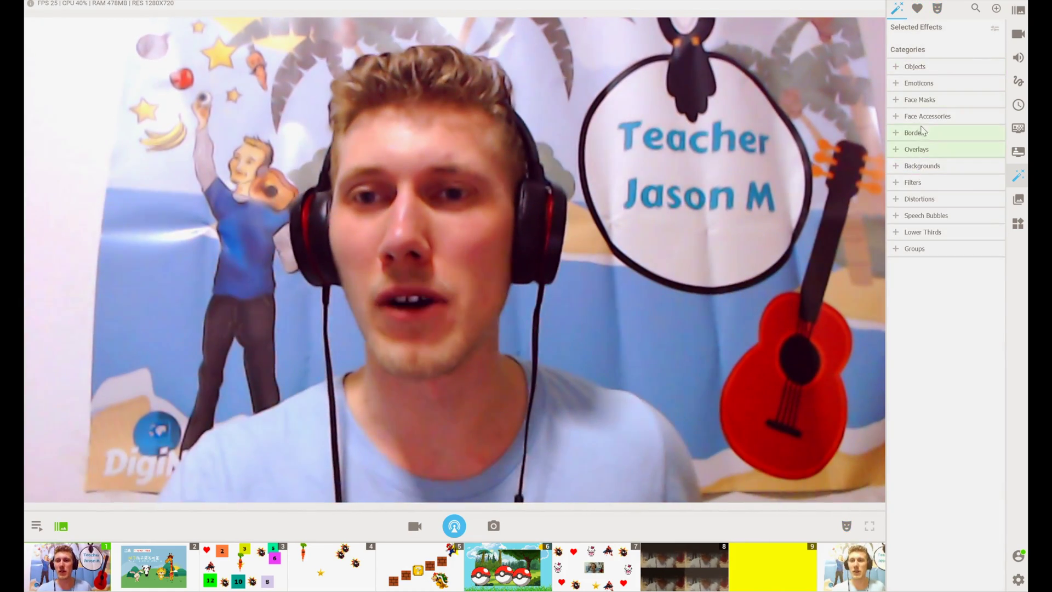
# Step: Try the Hipster glasses from the Face Accessories category on the live video and remove them again
pyautogui.click(921, 116)
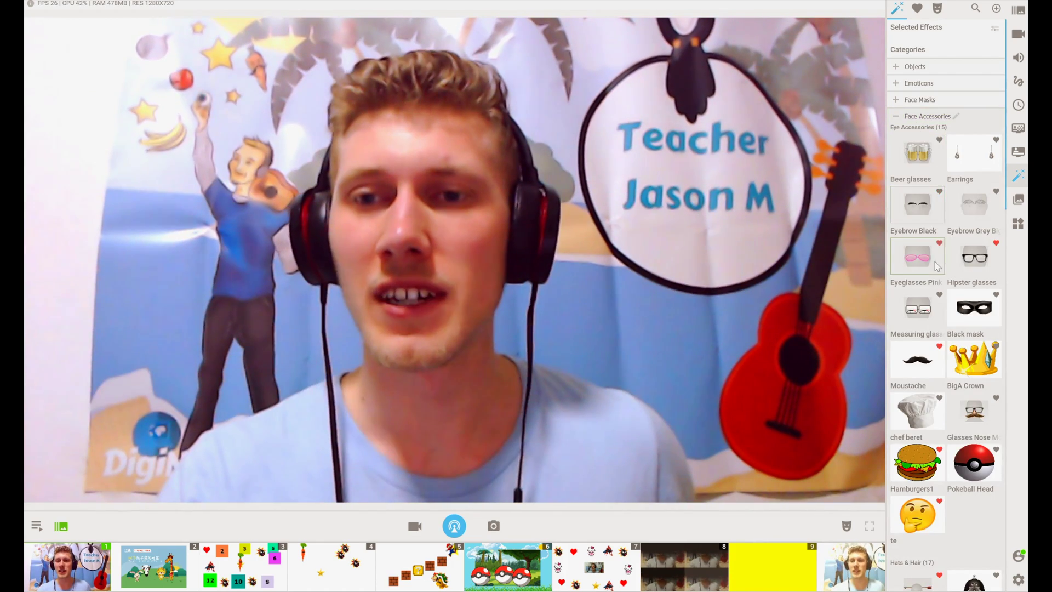
pyautogui.click(968, 253)
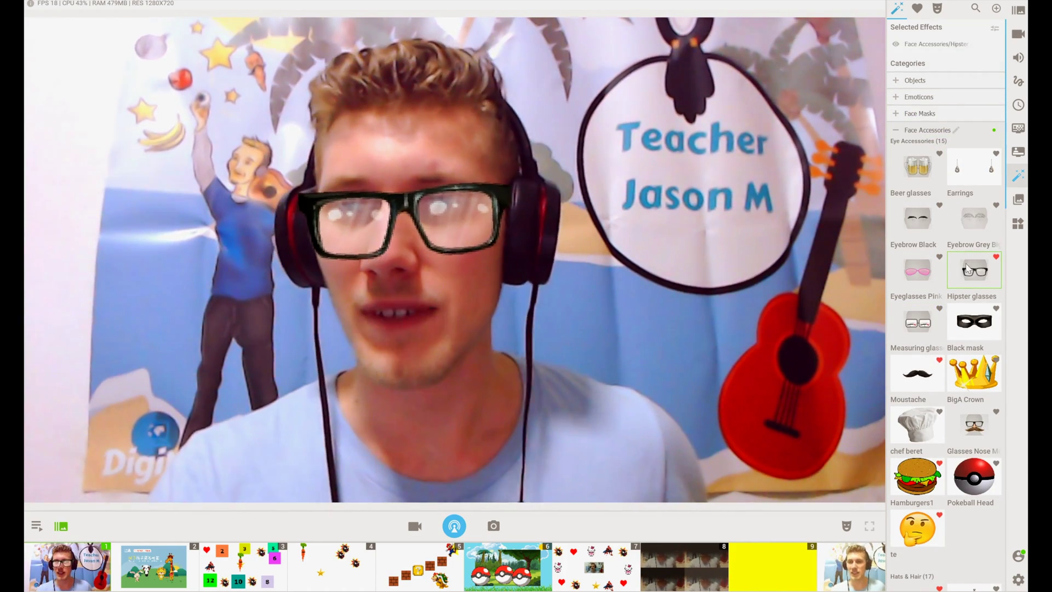
pyautogui.click(968, 257)
pyautogui.click(896, 117)
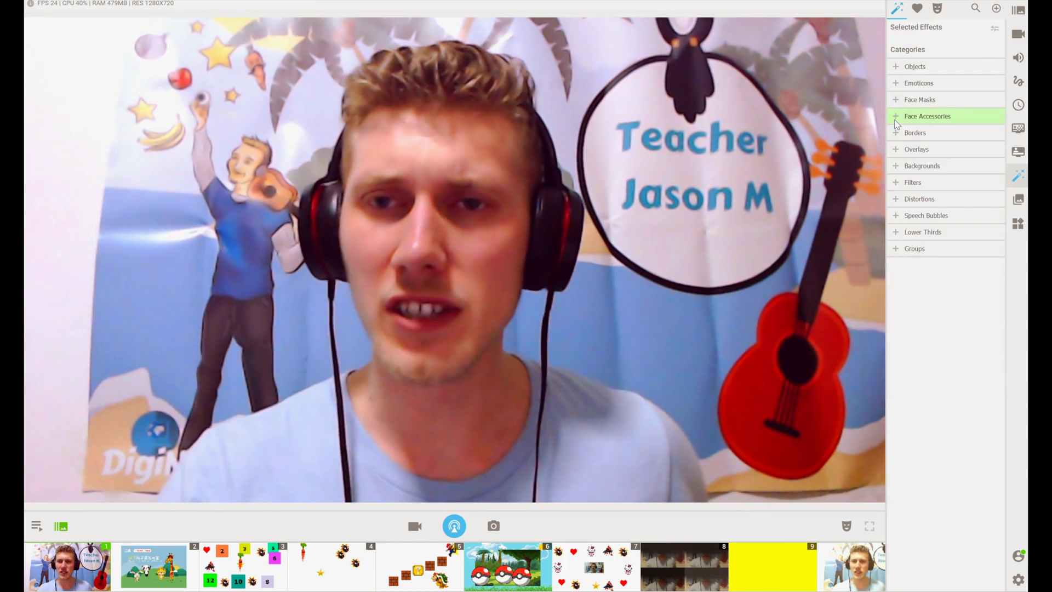
# Step: Try the BirthdayFlags border on the live video, remove it again and close the Borders category
pyautogui.click(913, 133)
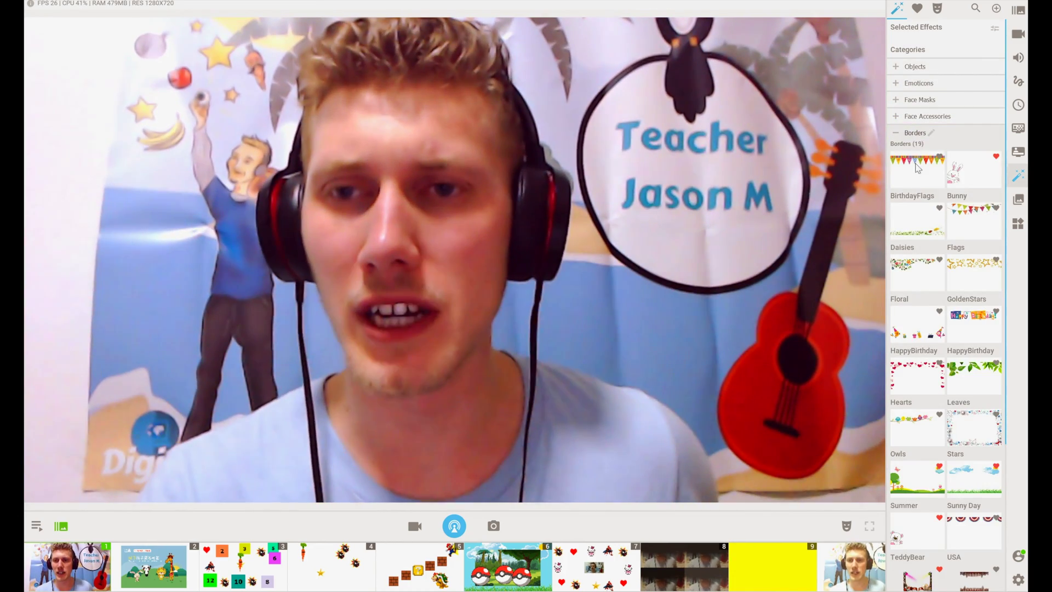
pyautogui.click(925, 181)
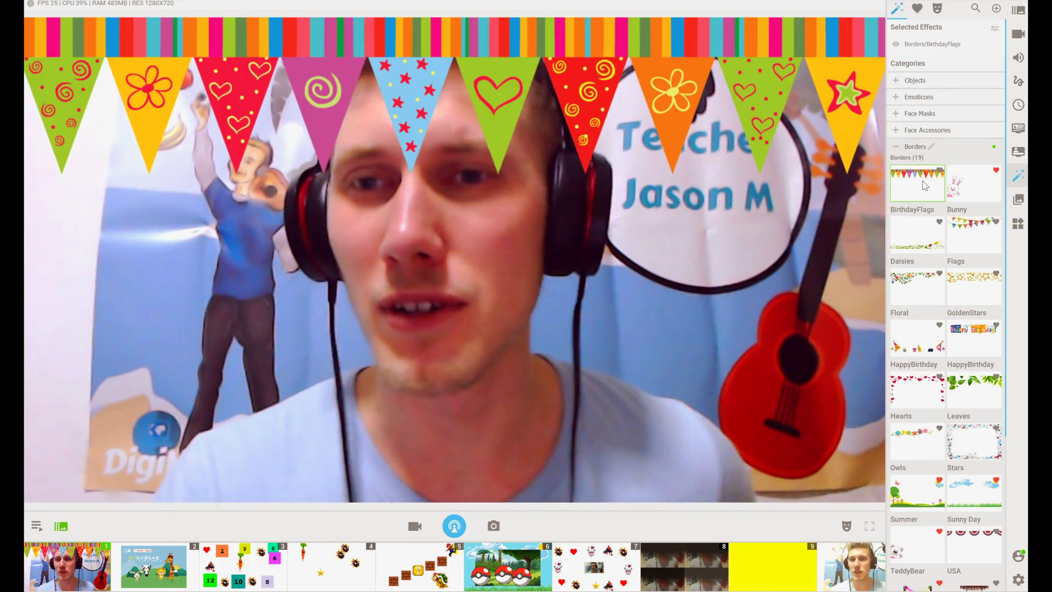
pyautogui.click(925, 185)
pyautogui.click(895, 134)
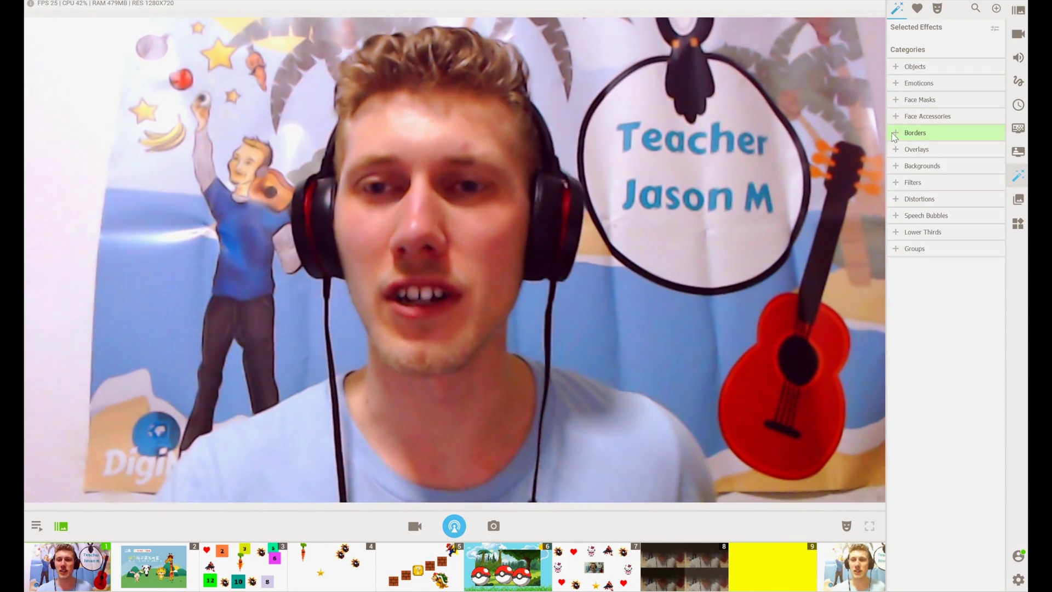
# Step: Check the Overlays category and try the Field background behind the live video, removing it again
pyautogui.click(912, 150)
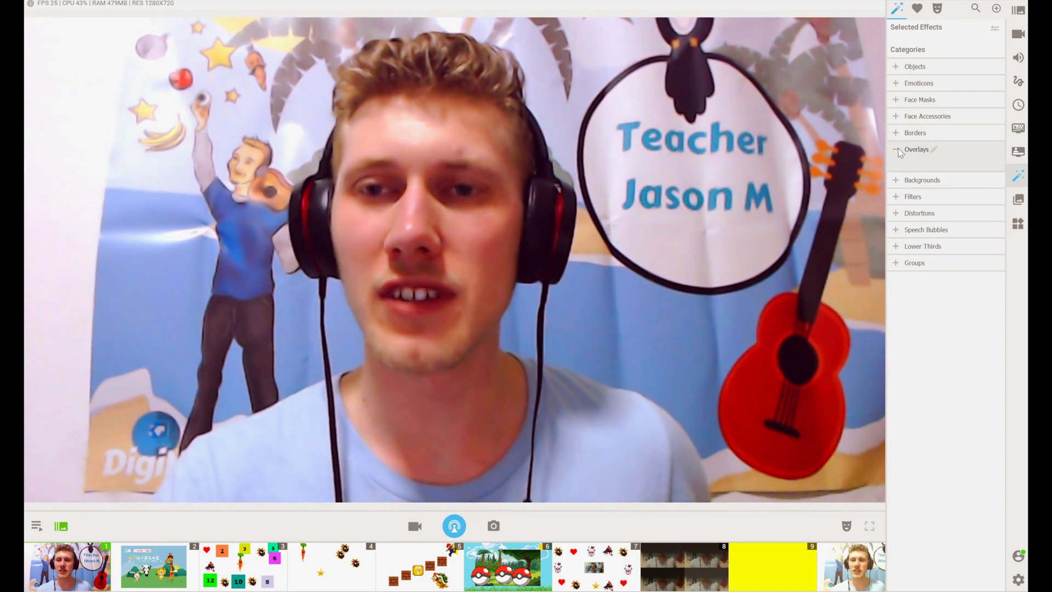
pyautogui.click(896, 151)
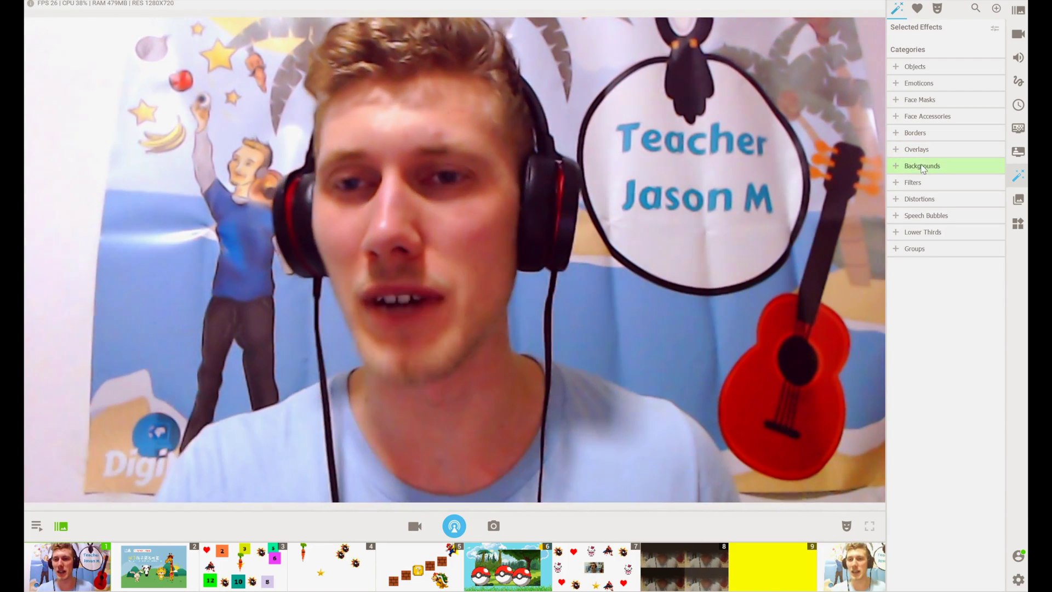
pyautogui.click(922, 166)
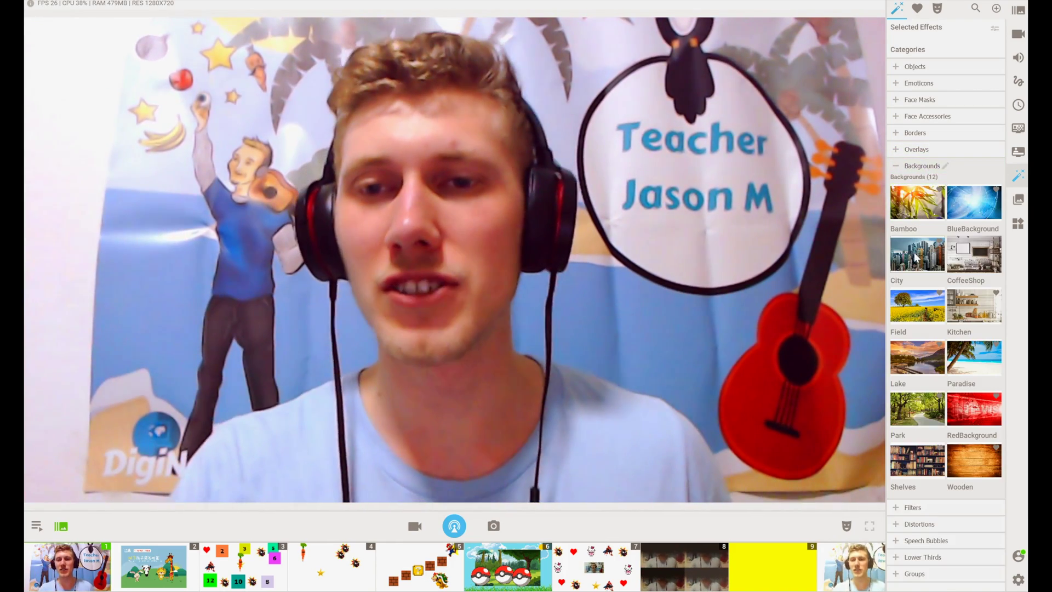
pyautogui.click(916, 257)
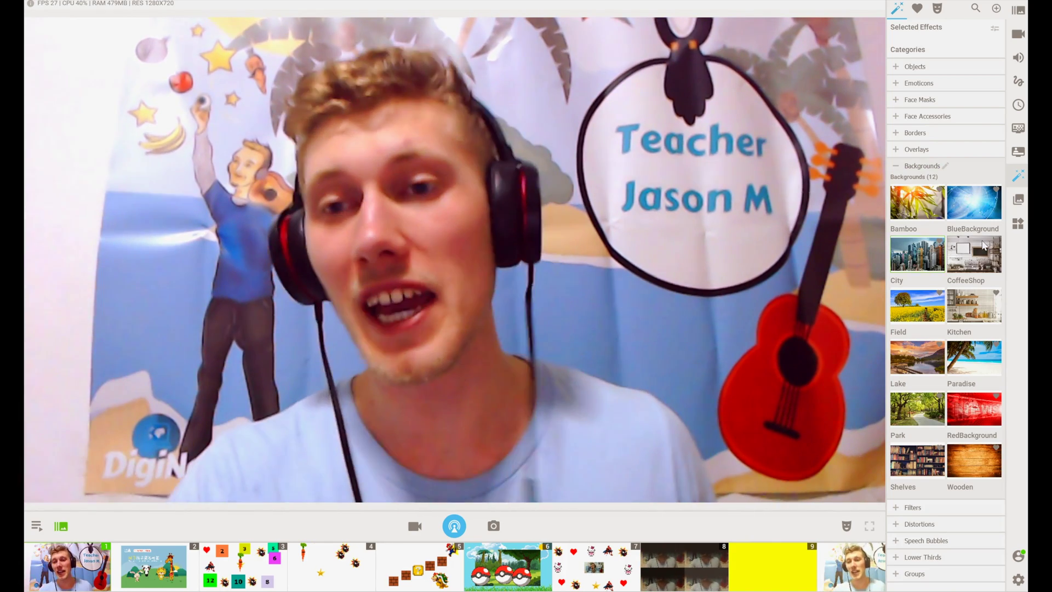
pyautogui.click(906, 309)
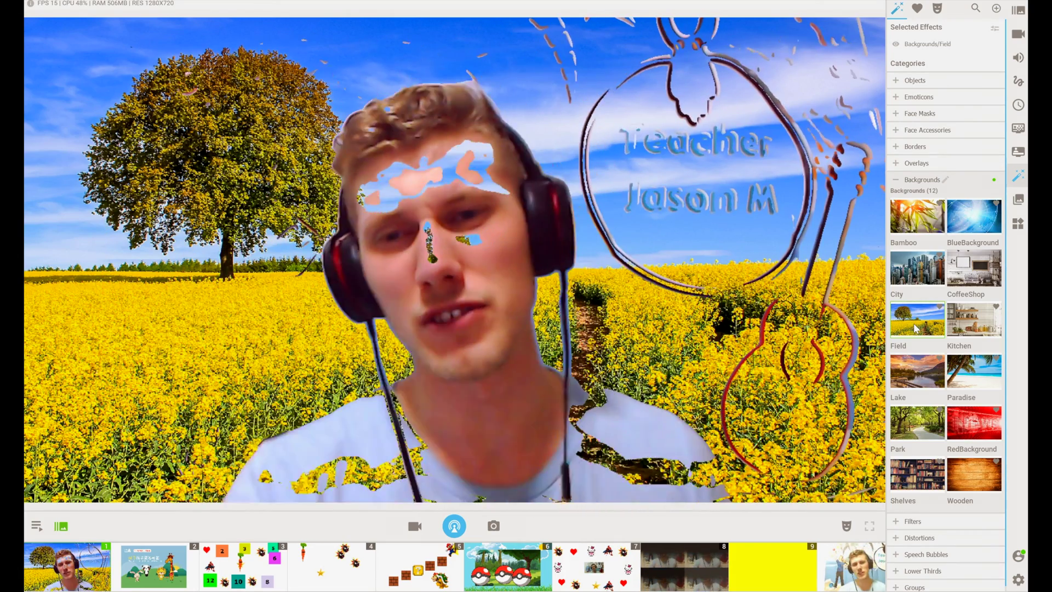
pyautogui.click(915, 327)
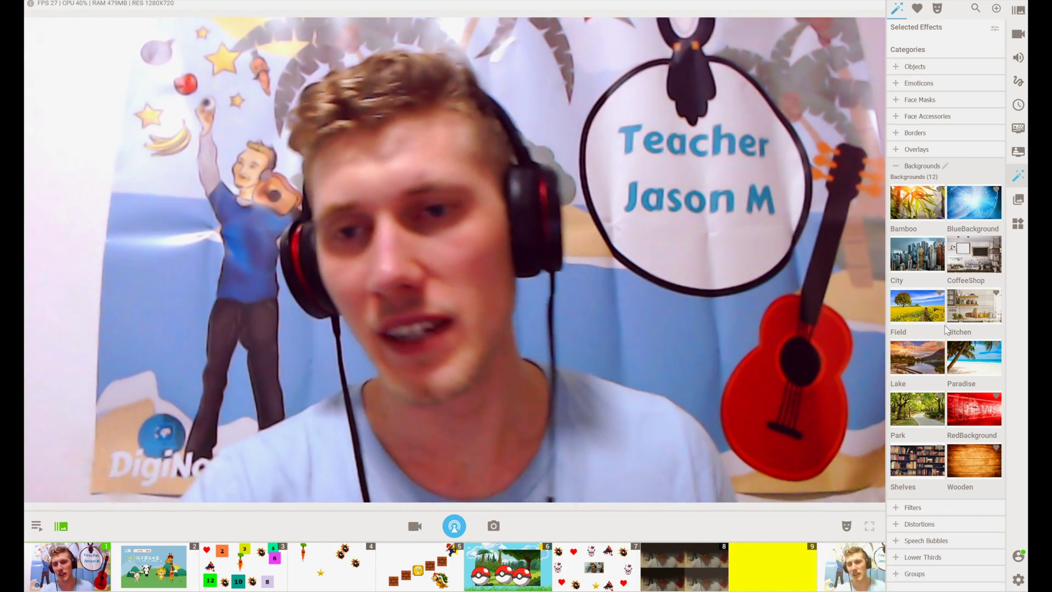
# Step: Try the Black & White and Cartoonizer filters on the live video one after the other, removing each again
pyautogui.click(926, 512)
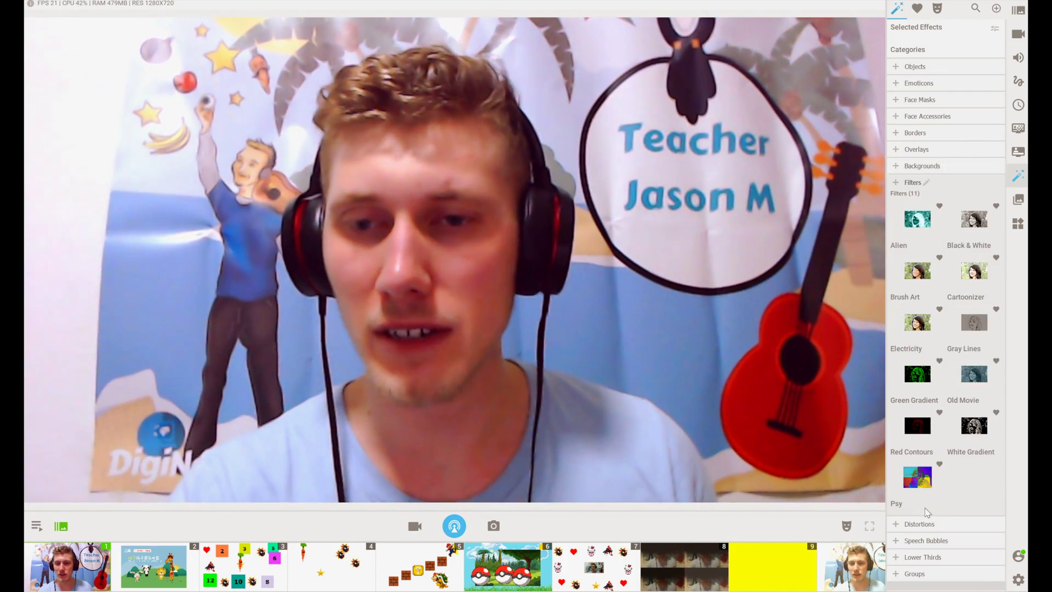
pyautogui.click(979, 222)
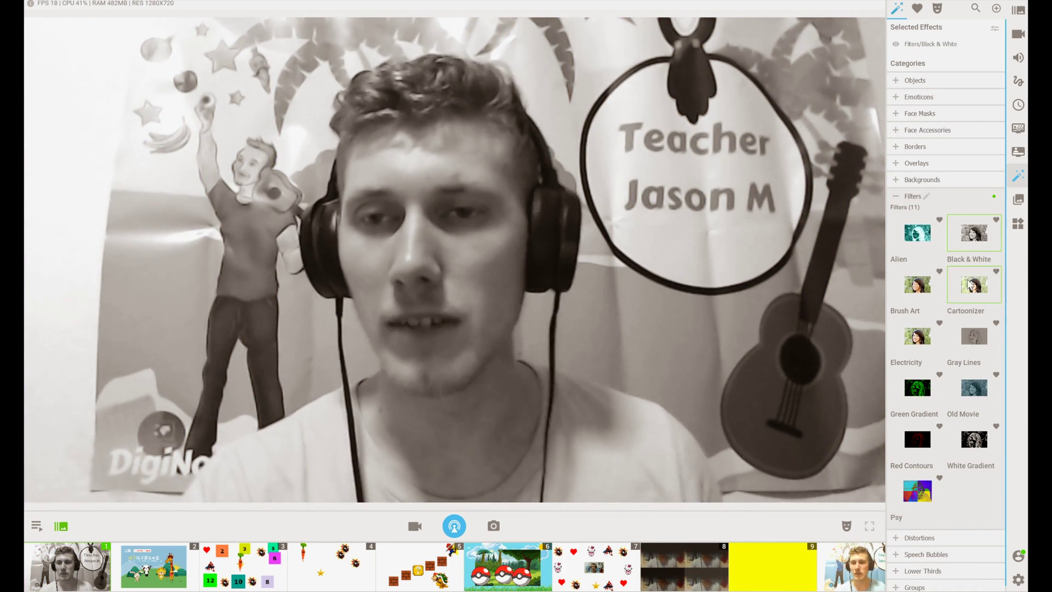
pyautogui.click(981, 218)
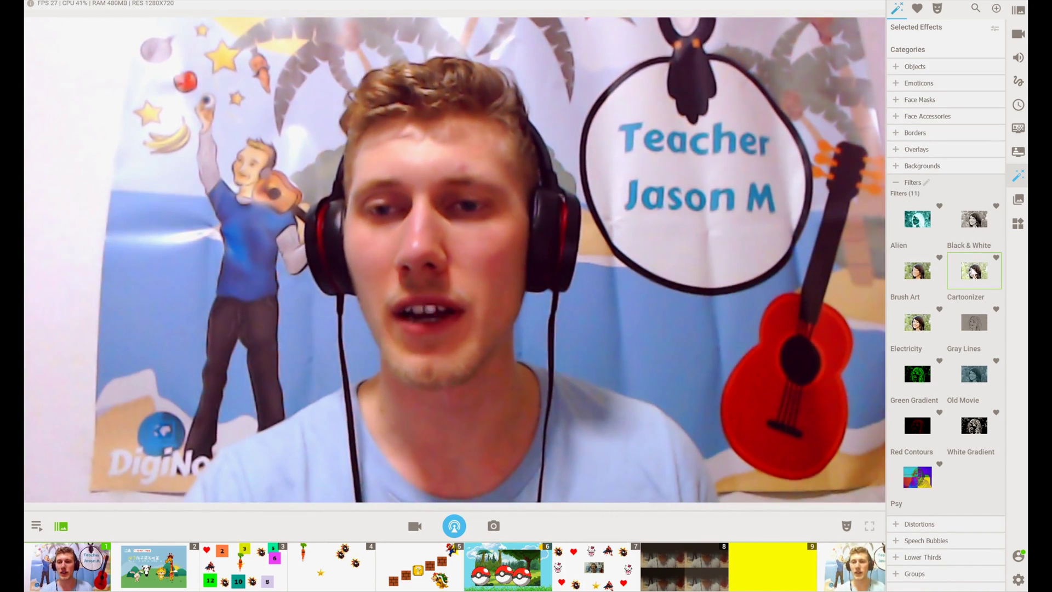
pyautogui.click(972, 271)
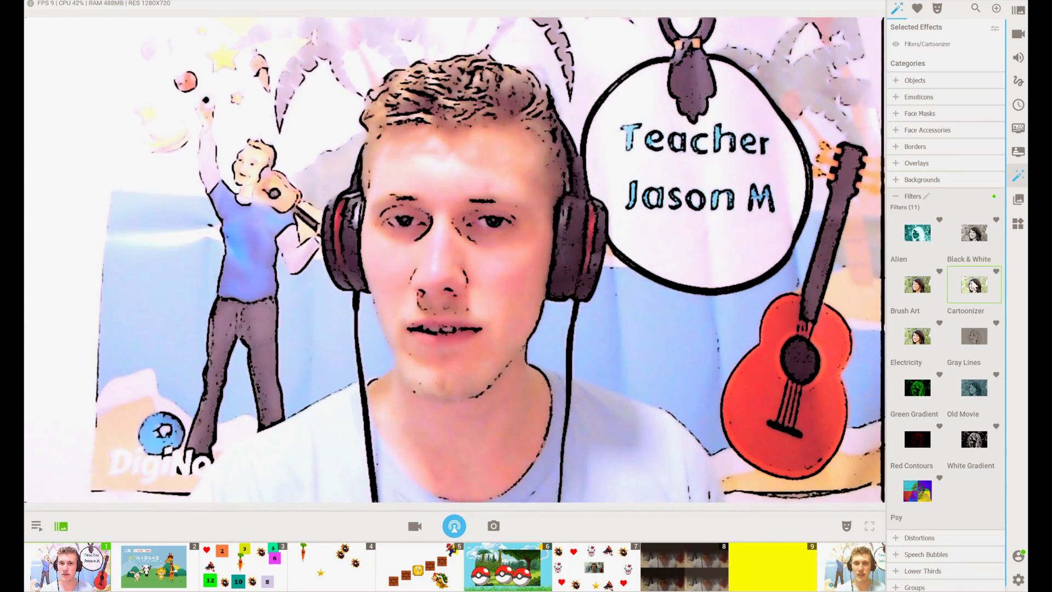
pyautogui.click(970, 292)
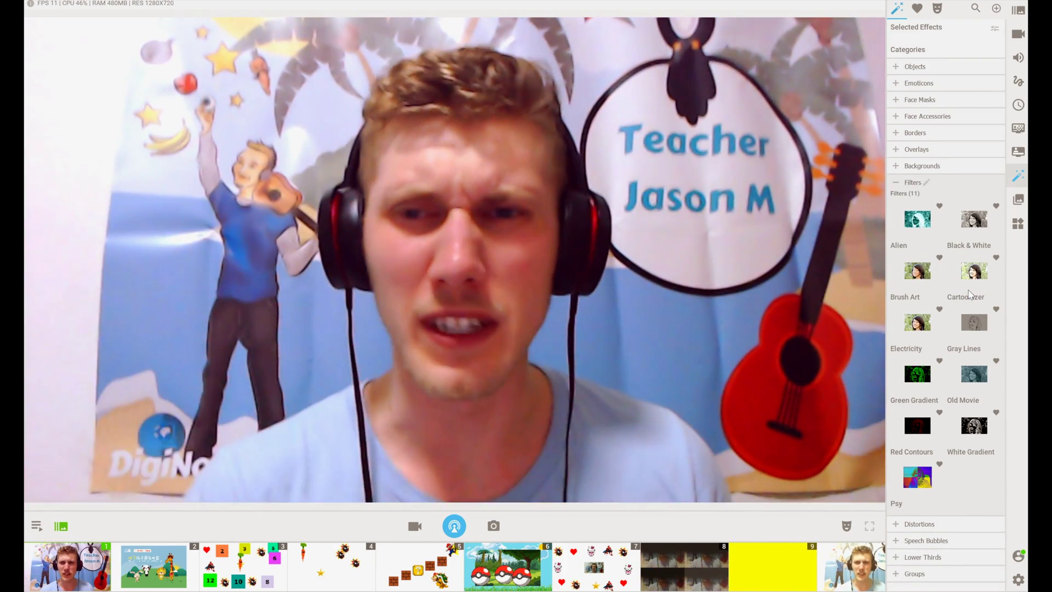
# Step: Try the Mirror, Fire and Bulge distortions on the live video one after the other, removing each again
pyautogui.click(931, 526)
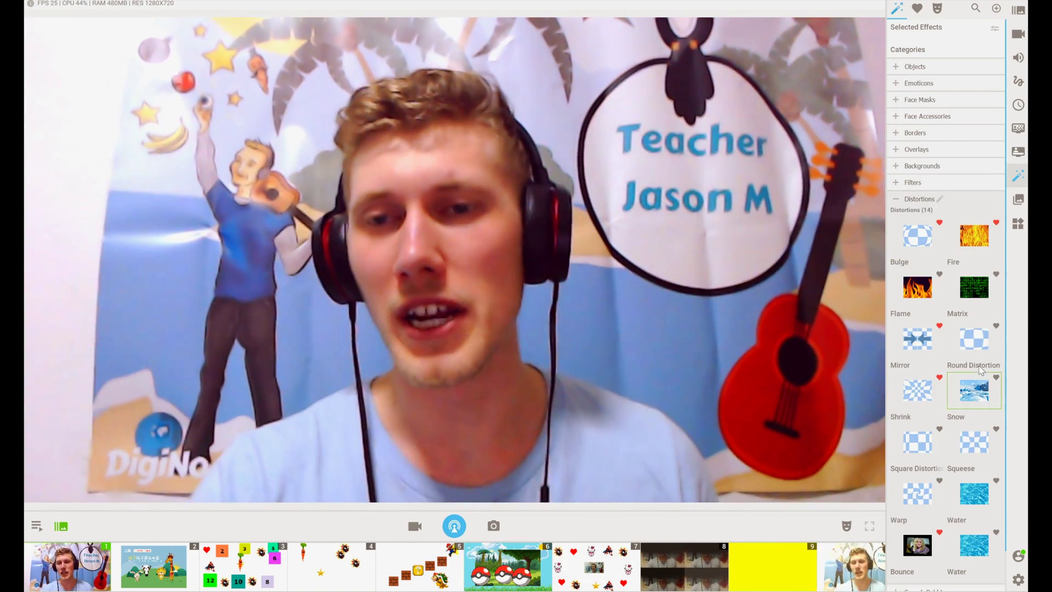
pyautogui.click(916, 340)
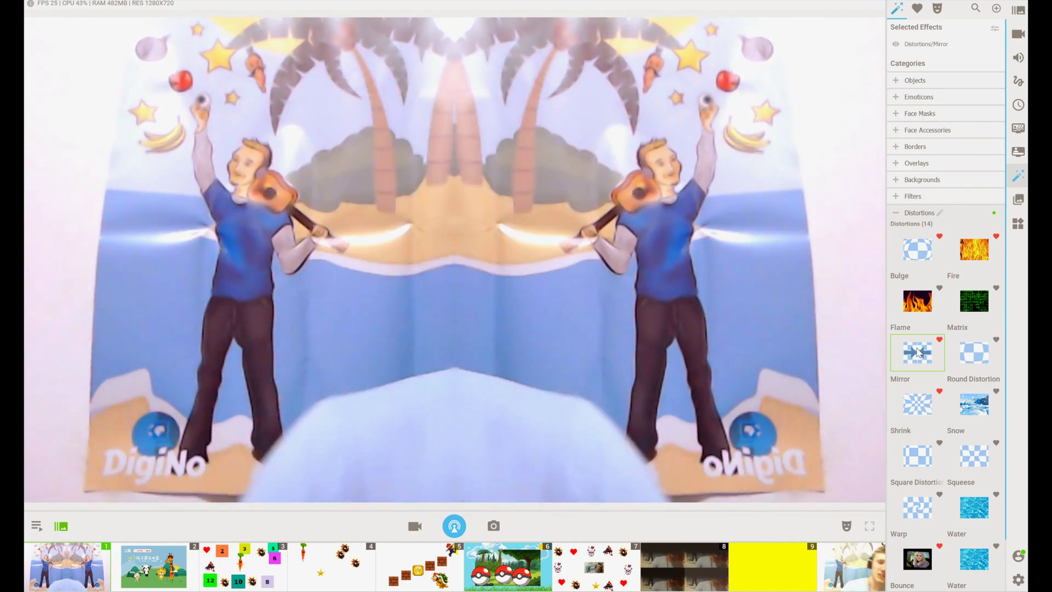
pyautogui.click(918, 353)
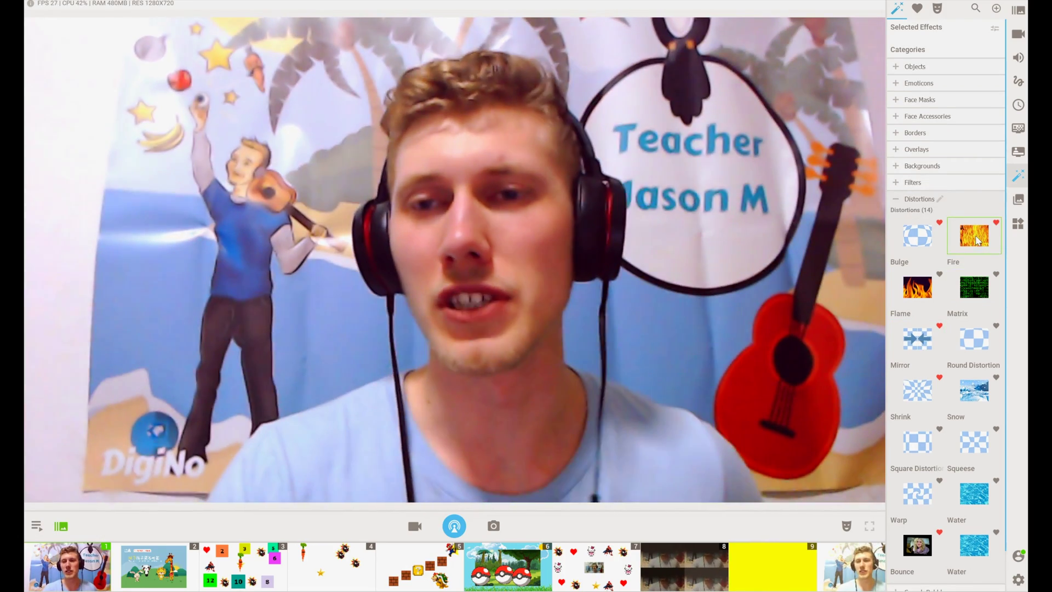
pyautogui.click(975, 248)
pyautogui.click(976, 243)
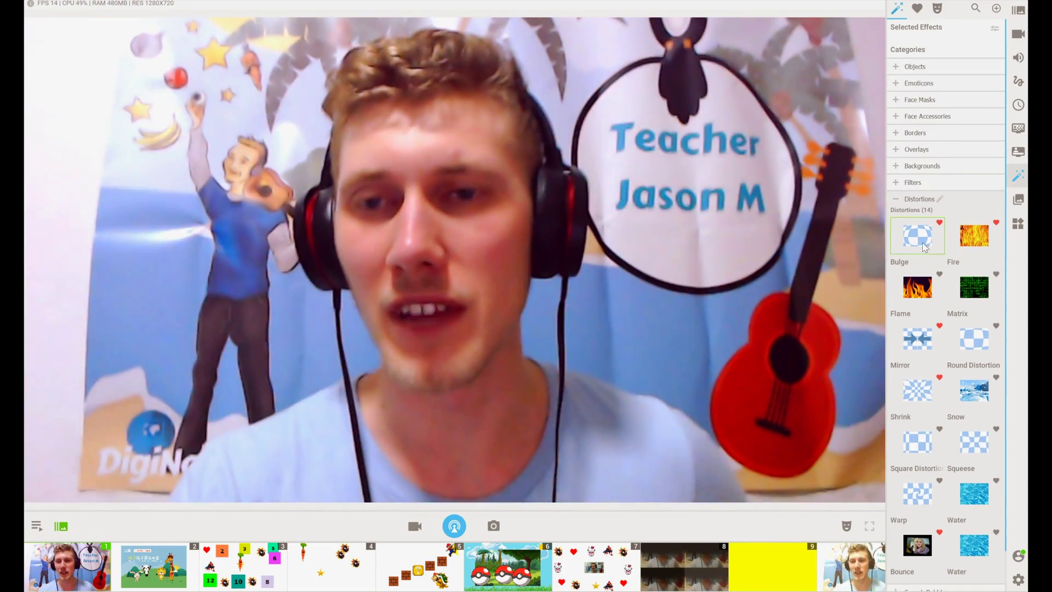
pyautogui.click(924, 246)
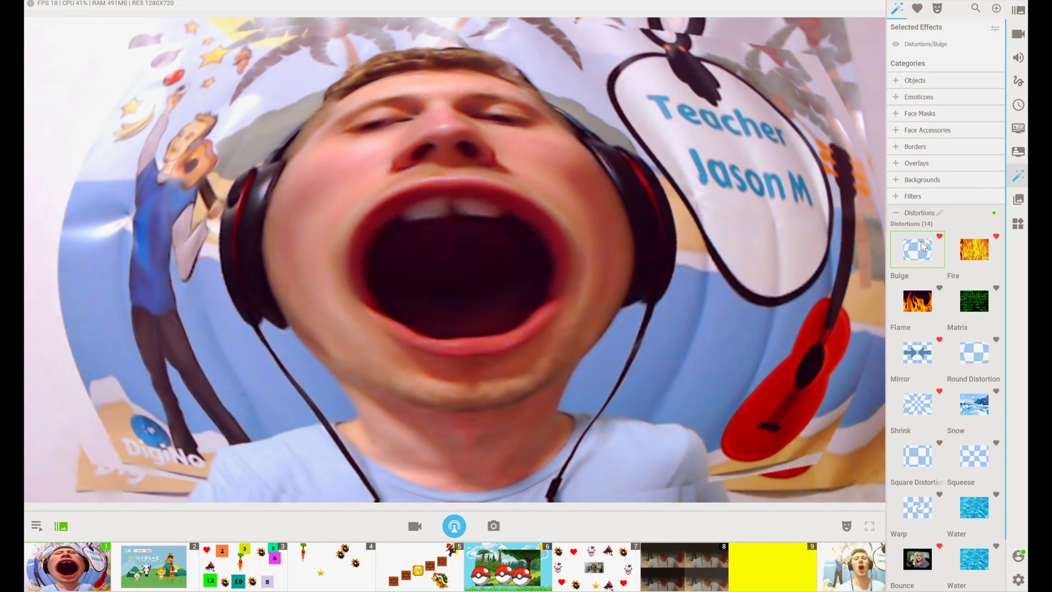
pyautogui.click(924, 246)
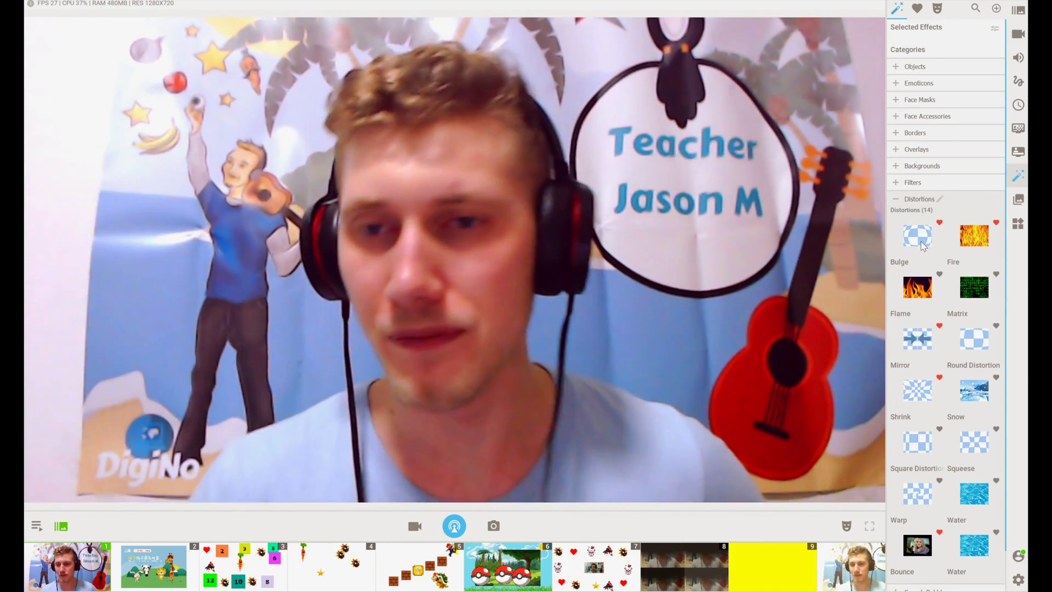
pyautogui.scroll(-1, 923, 327)
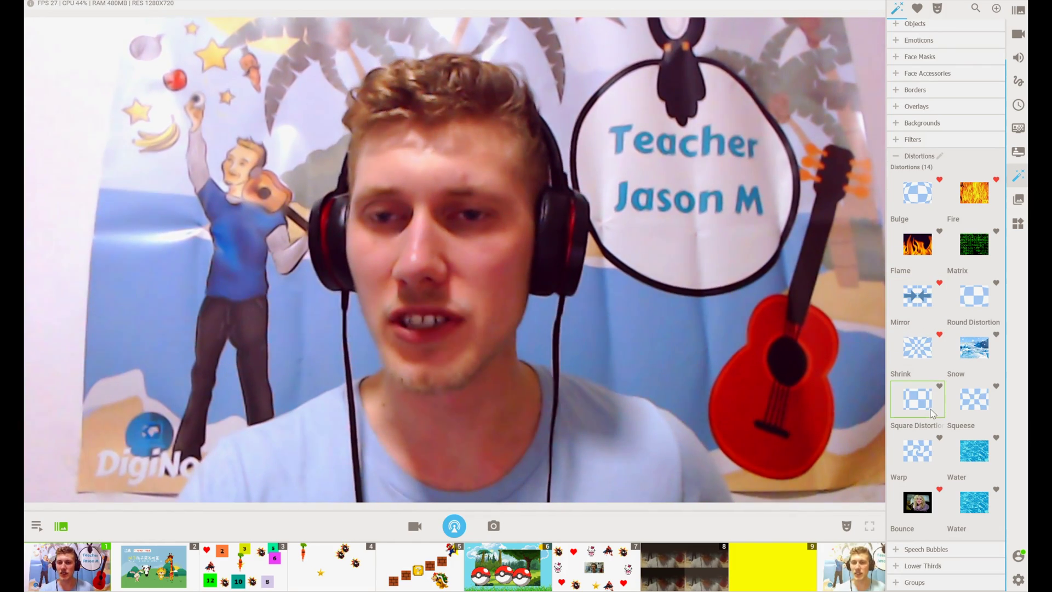
# Step: Try the Bye speech bubble on the live video, remove it again and close the Speech Bubbles category
pyautogui.click(911, 549)
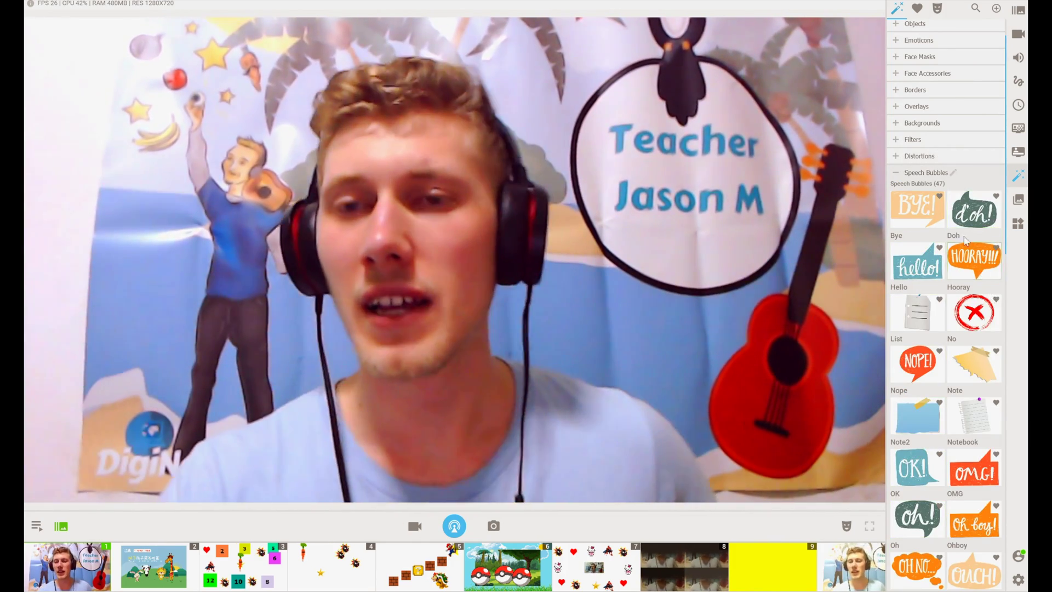
pyautogui.click(928, 217)
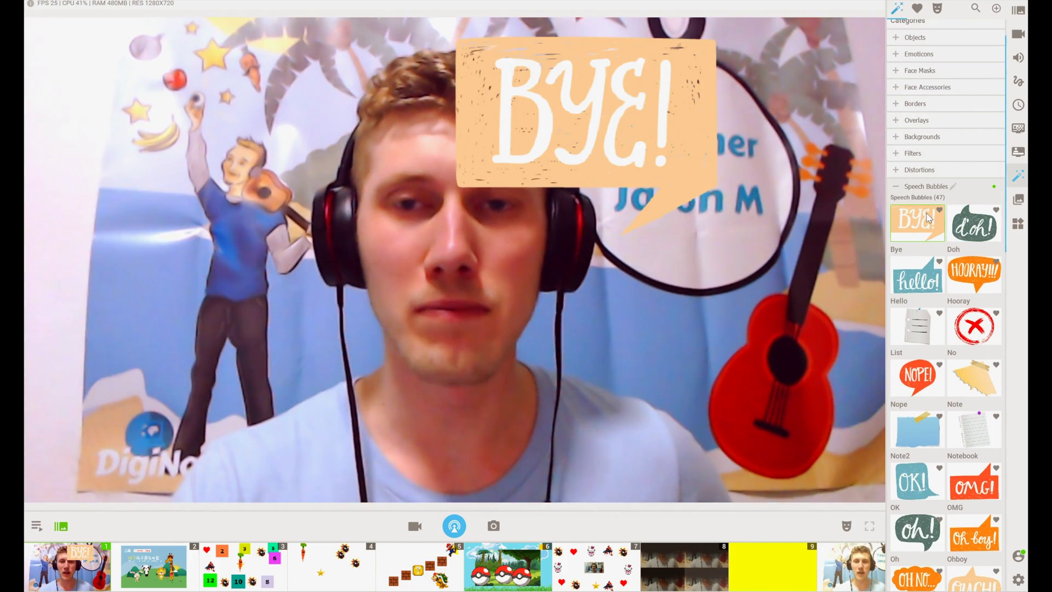
pyautogui.click(928, 217)
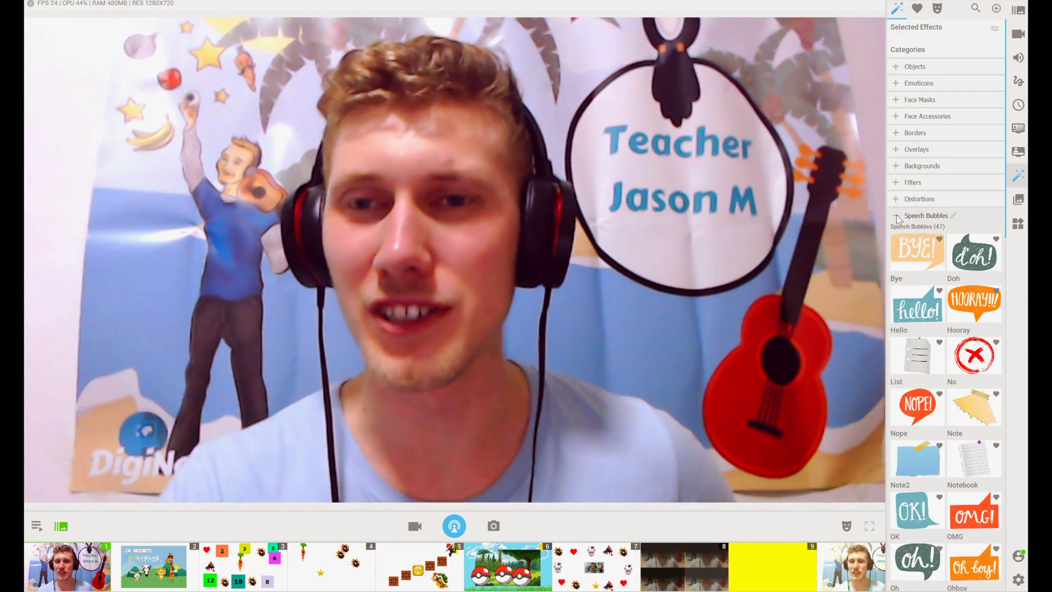
pyautogui.click(898, 218)
# Step: Check the contents of the Lower Thirds and Groups effect categories, closing each again
pyautogui.click(910, 233)
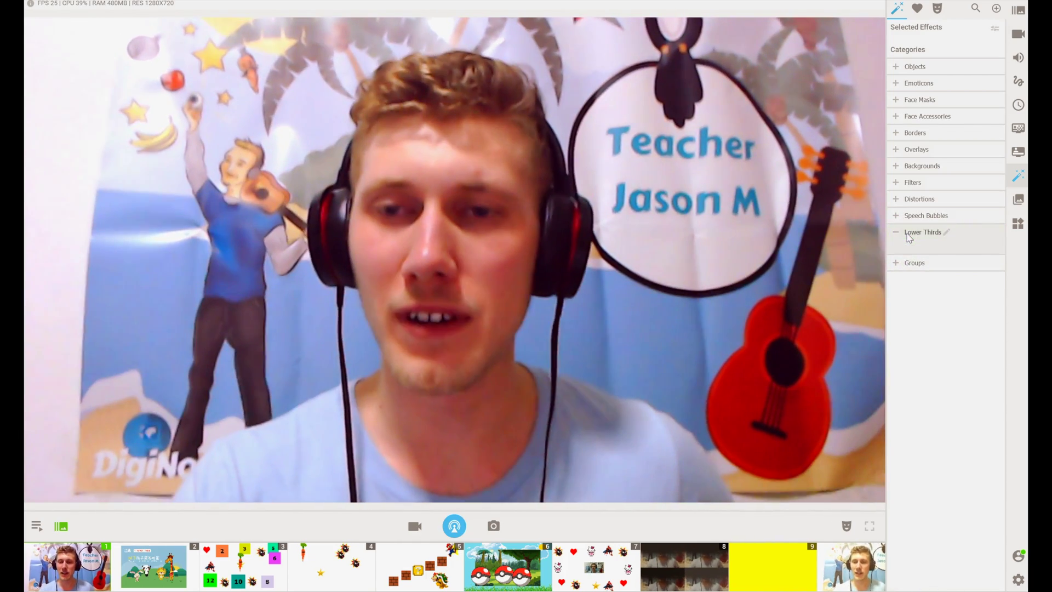
pyautogui.click(899, 233)
pyautogui.click(890, 249)
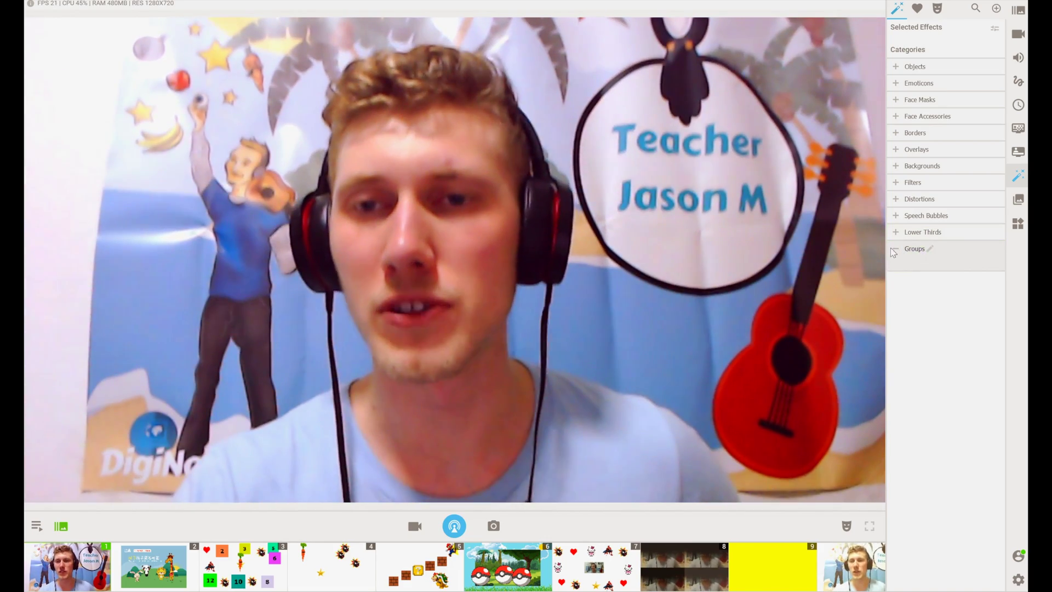
pyautogui.click(897, 253)
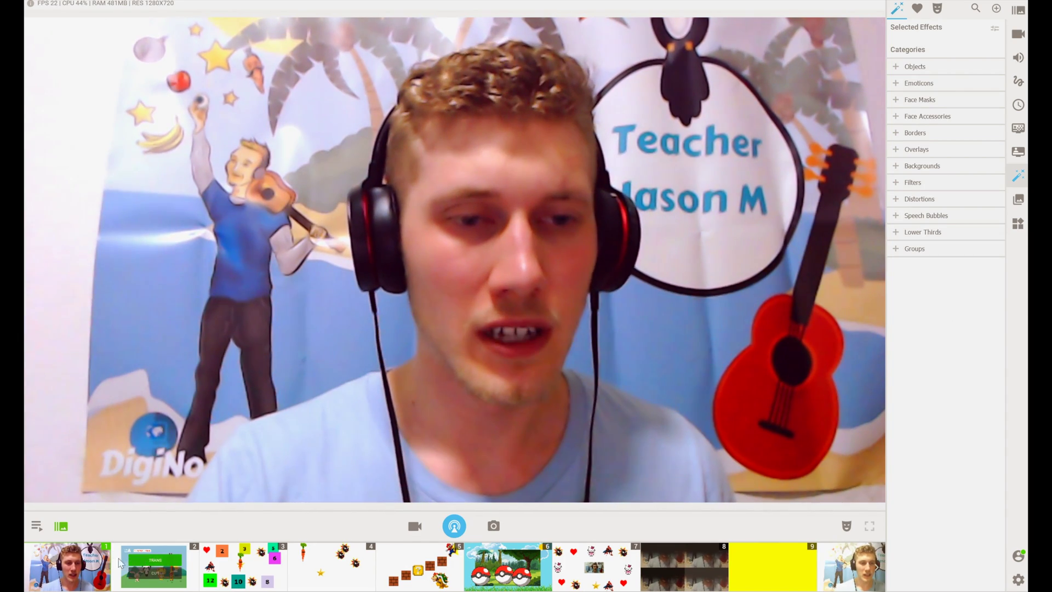
# Step: Show presets 2 and 3 live one after the other, then return the live output to webcam preset 1
pyautogui.moveTo(141, 567)
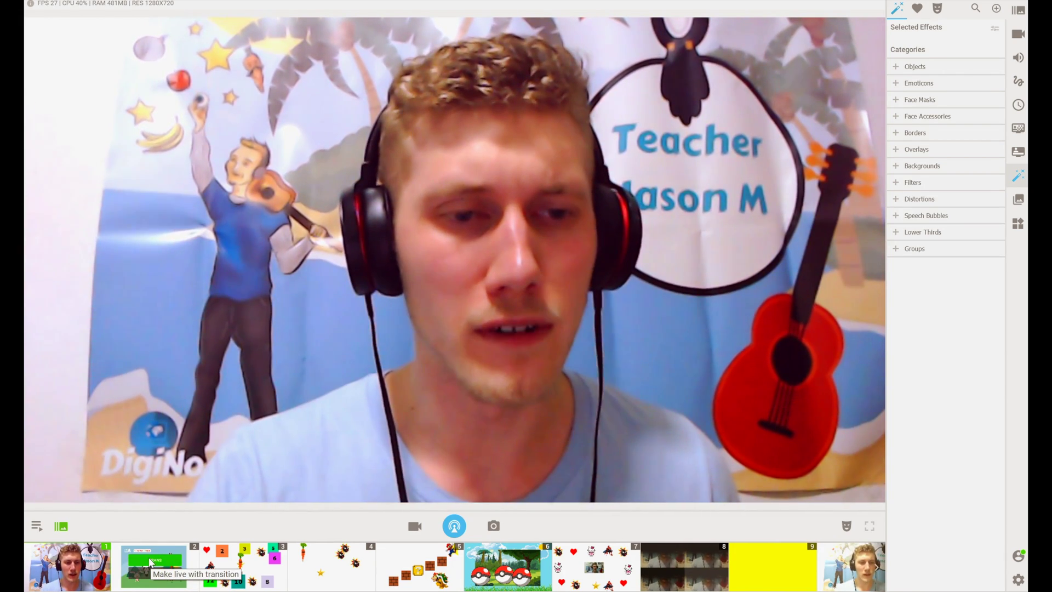
pyautogui.click(149, 561)
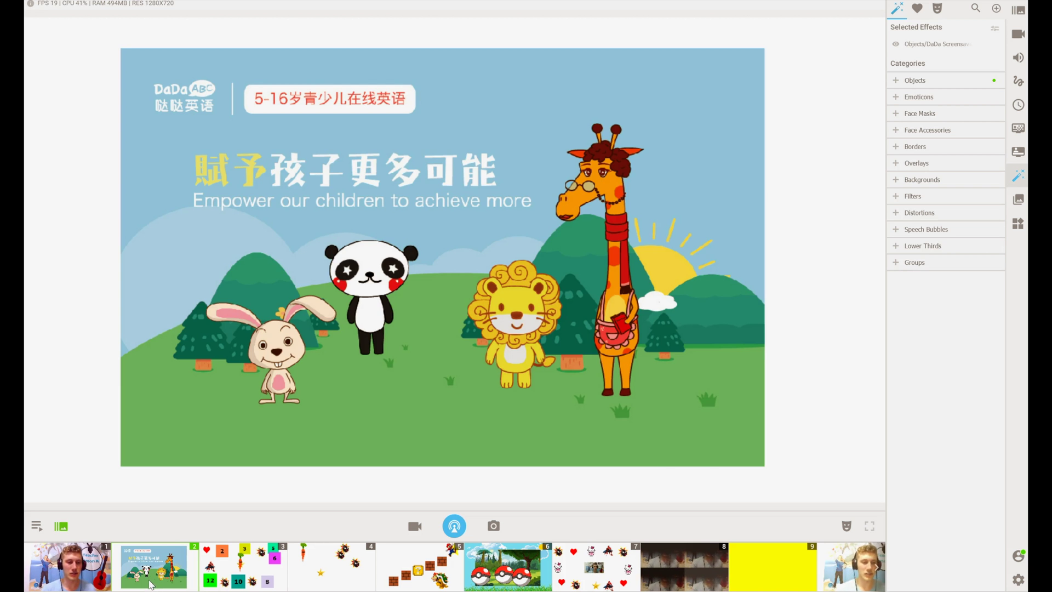
pyautogui.moveTo(235, 557)
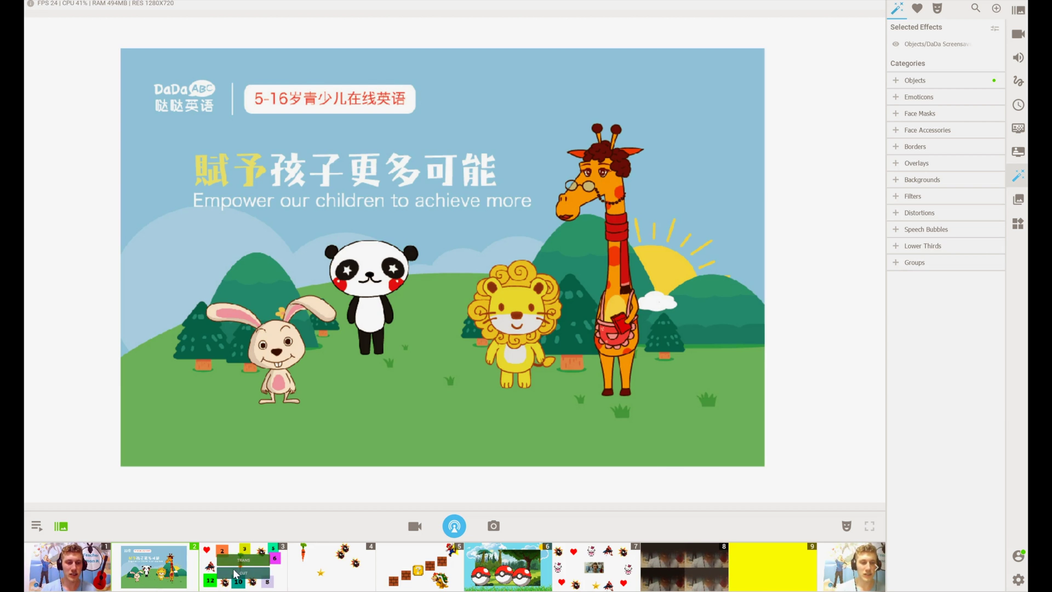
pyautogui.click(235, 575)
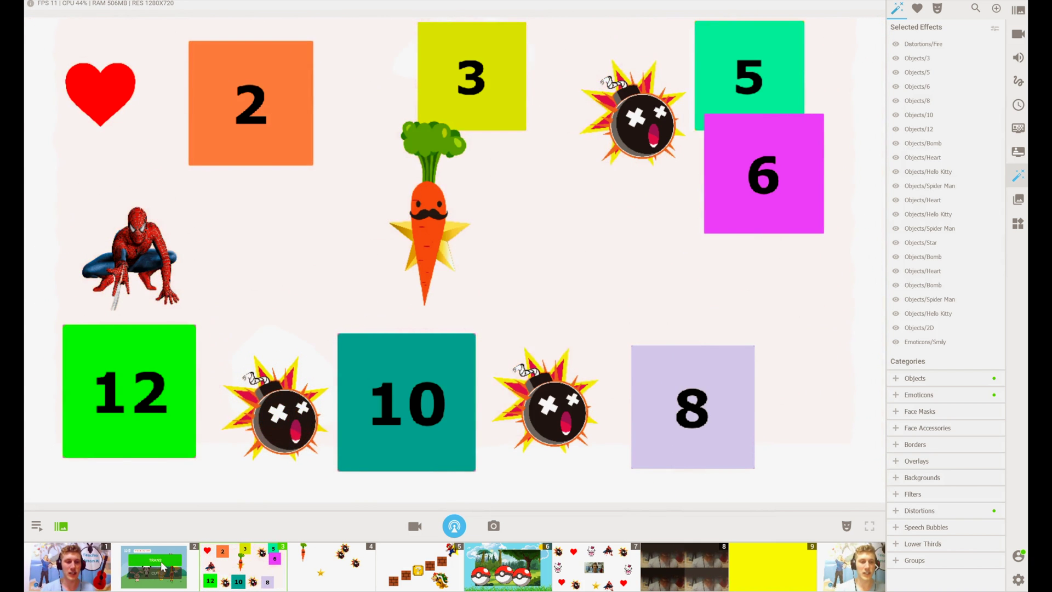
pyautogui.click(159, 561)
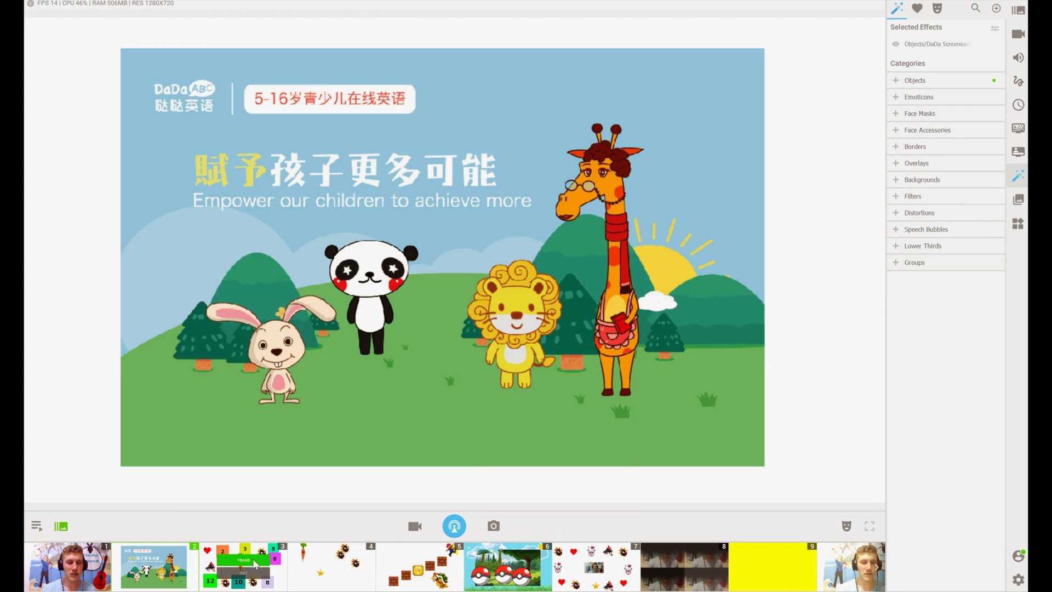
pyautogui.moveTo(343, 574)
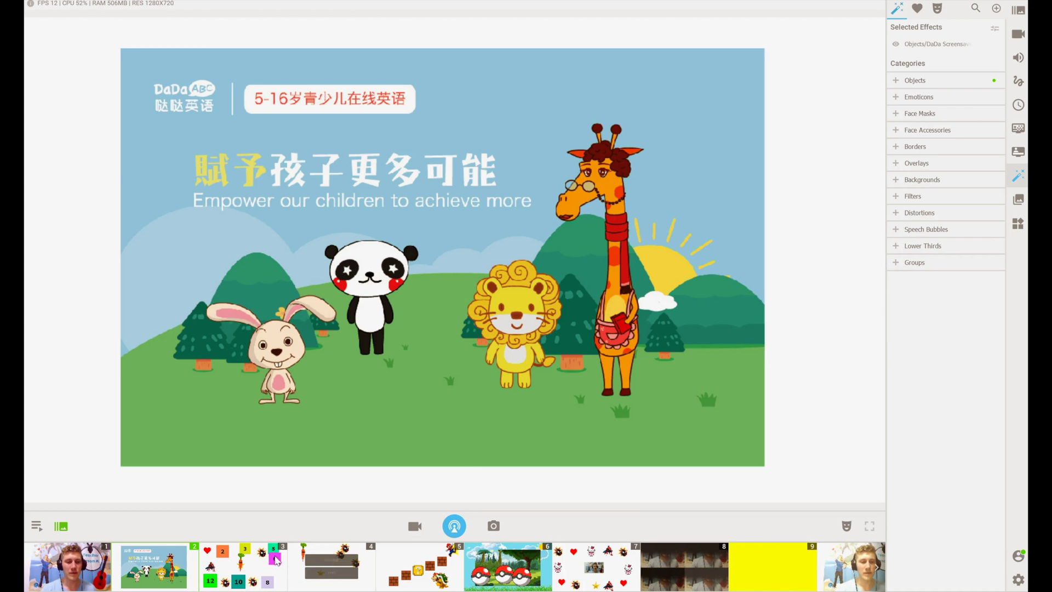
pyautogui.moveTo(53, 562)
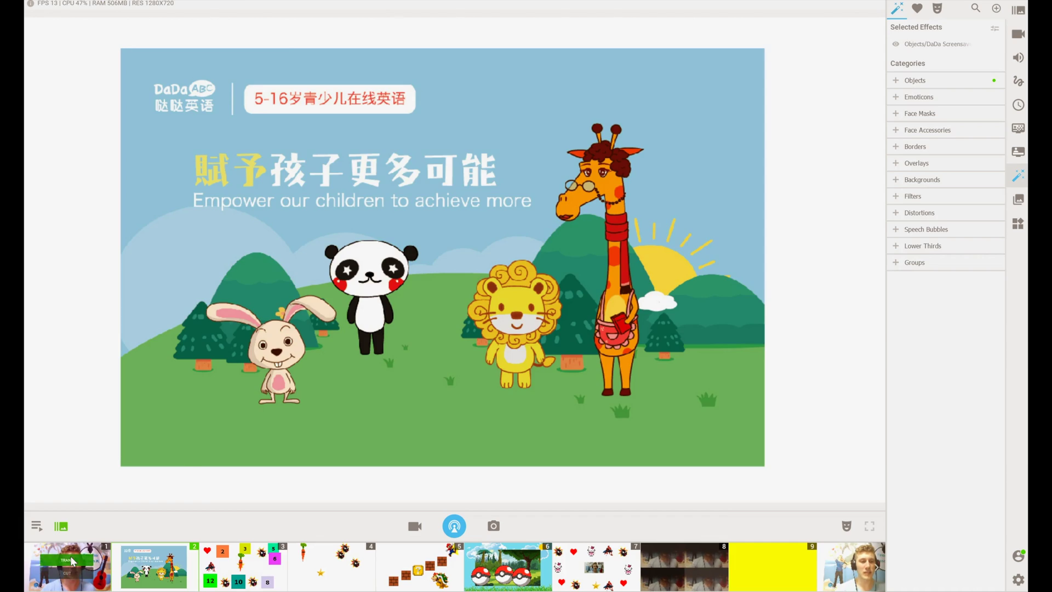
pyautogui.click(73, 561)
# Step: Replace the webcam feed in preset 1 with a blank white image
pyautogui.rightClick(329, 235)
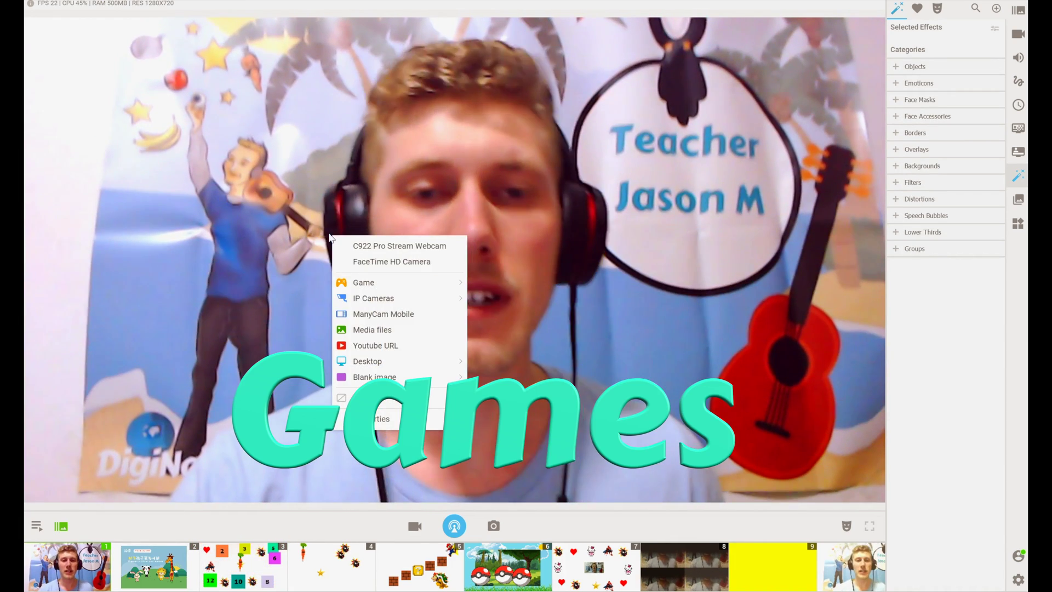
pyautogui.moveTo(400, 377)
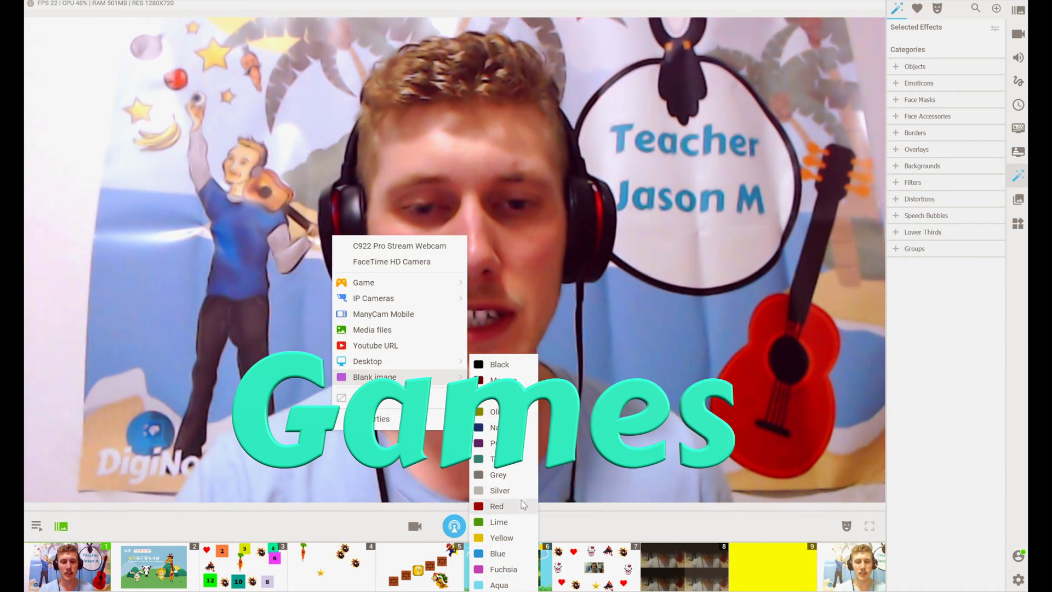
pyautogui.click(525, 495)
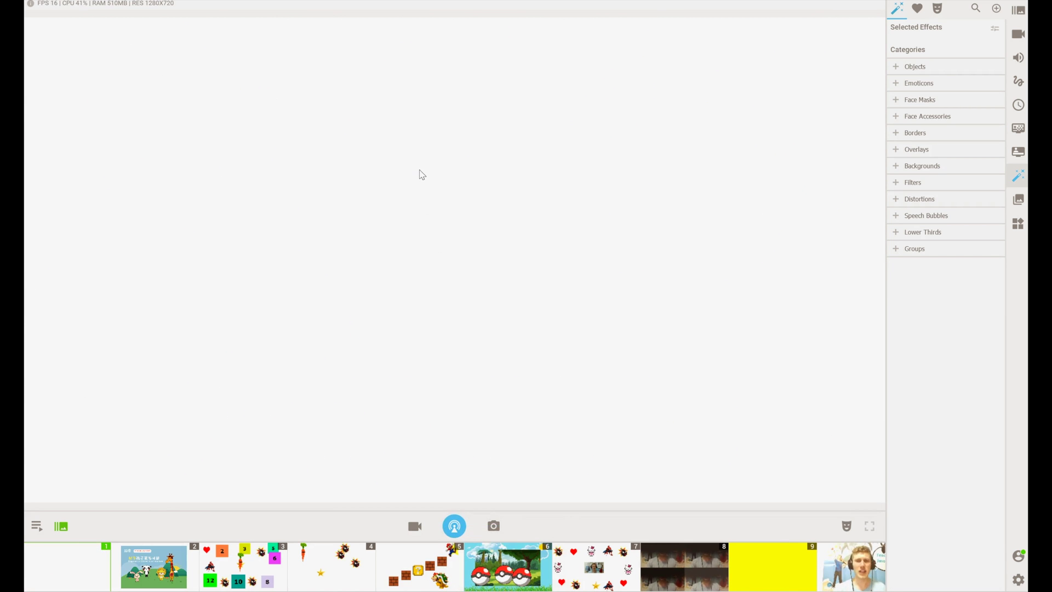
# Step: Add the Ball object to the blank image and place it slightly left of the centre
pyautogui.click(914, 67)
pyautogui.scroll(-10, 958, 327)
pyautogui.scroll(10, 981, 296)
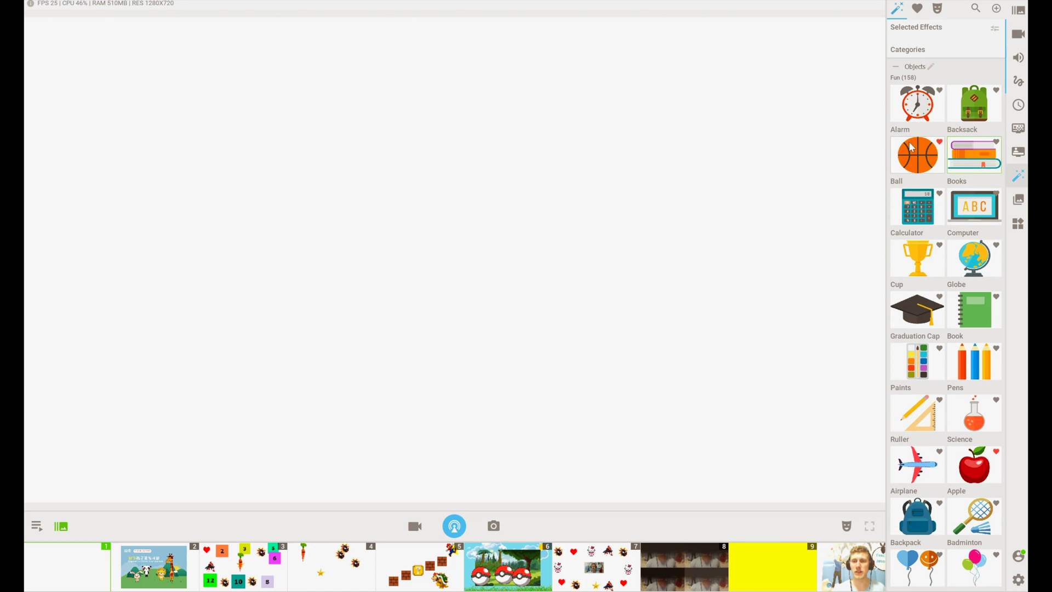
pyautogui.click(911, 145)
pyautogui.moveTo(141, 434); pyautogui.dragTo(391, 283)
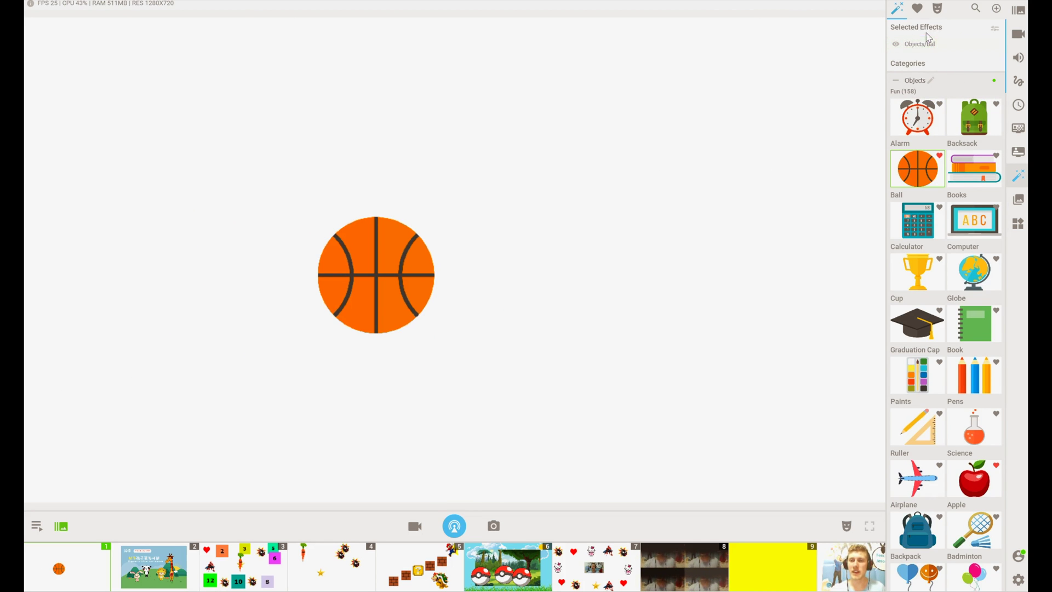
# Step: Browse the Objects effects, remove the Ball from the live video and restore the webcam as the video source
pyautogui.moveTo(949, 49)
pyautogui.scroll(-15, 954, 181)
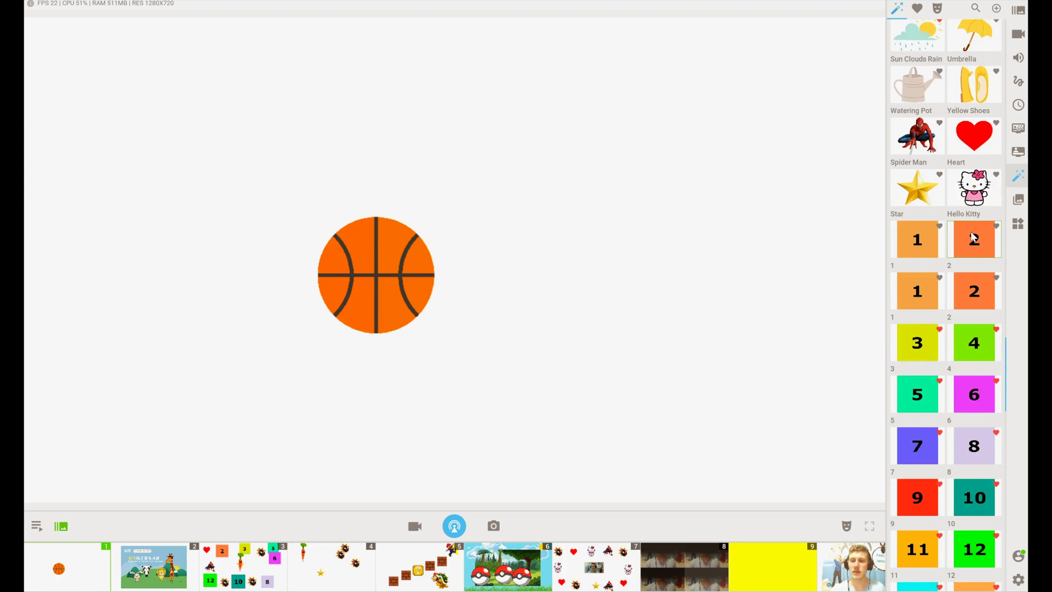
pyautogui.scroll(-5, 973, 236)
pyautogui.scroll(15, 976, 241)
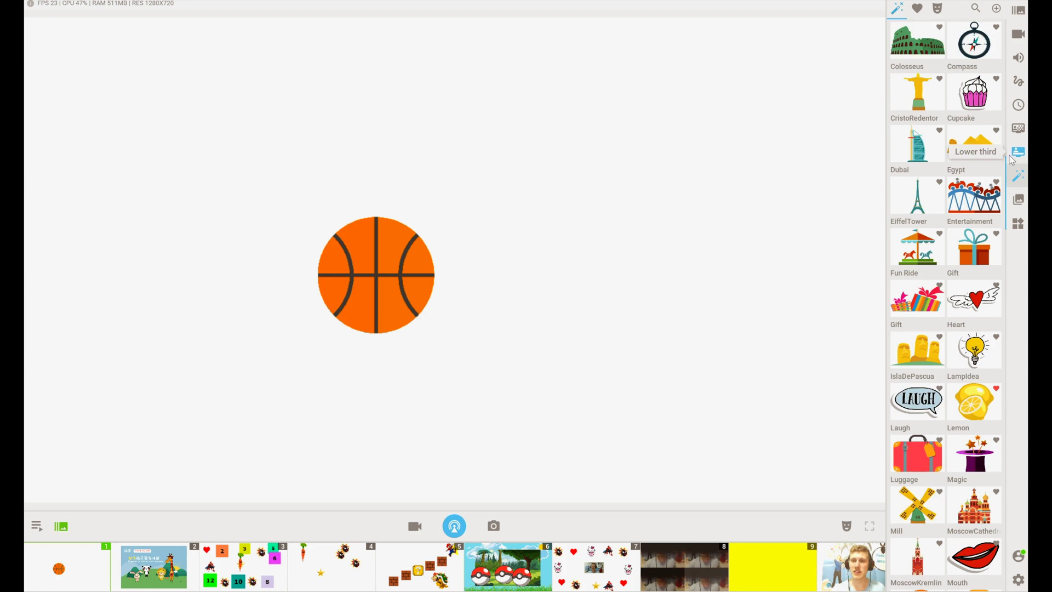
pyautogui.scroll(10, 953, 207)
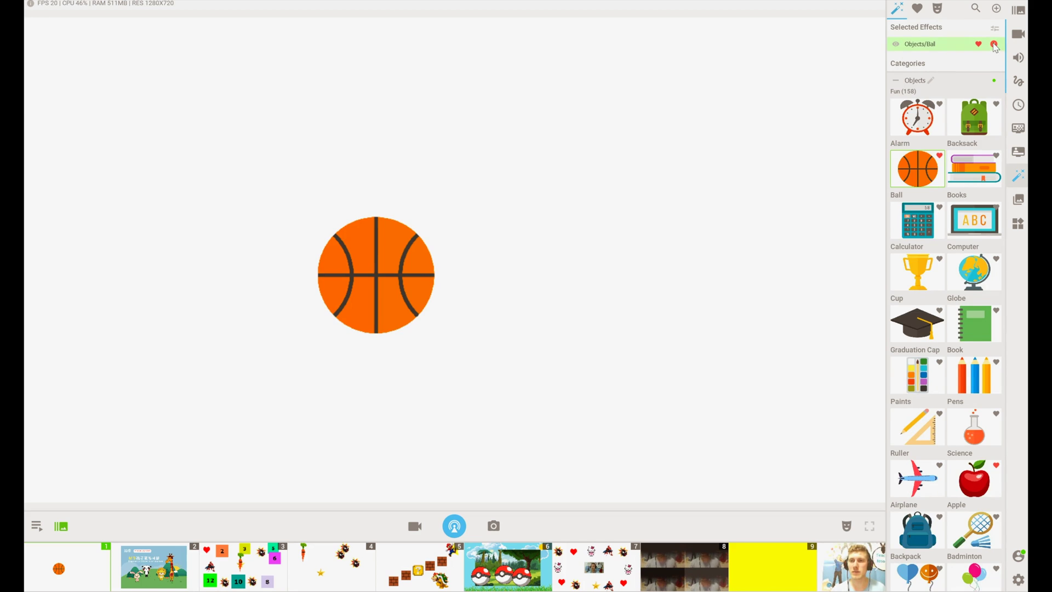
pyautogui.click(993, 44)
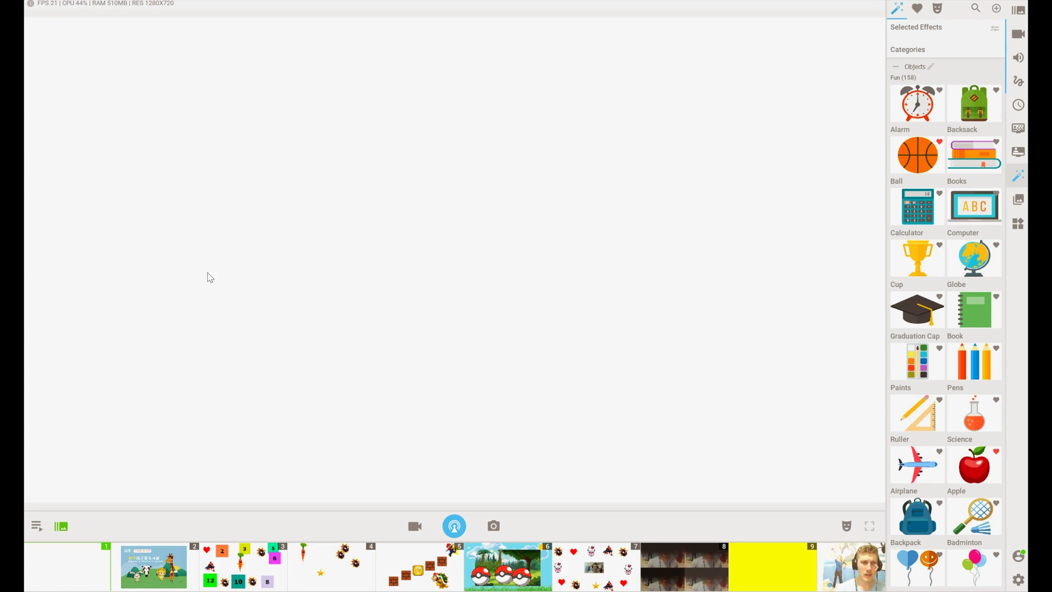
pyautogui.rightClick(517, 177)
pyautogui.click(534, 182)
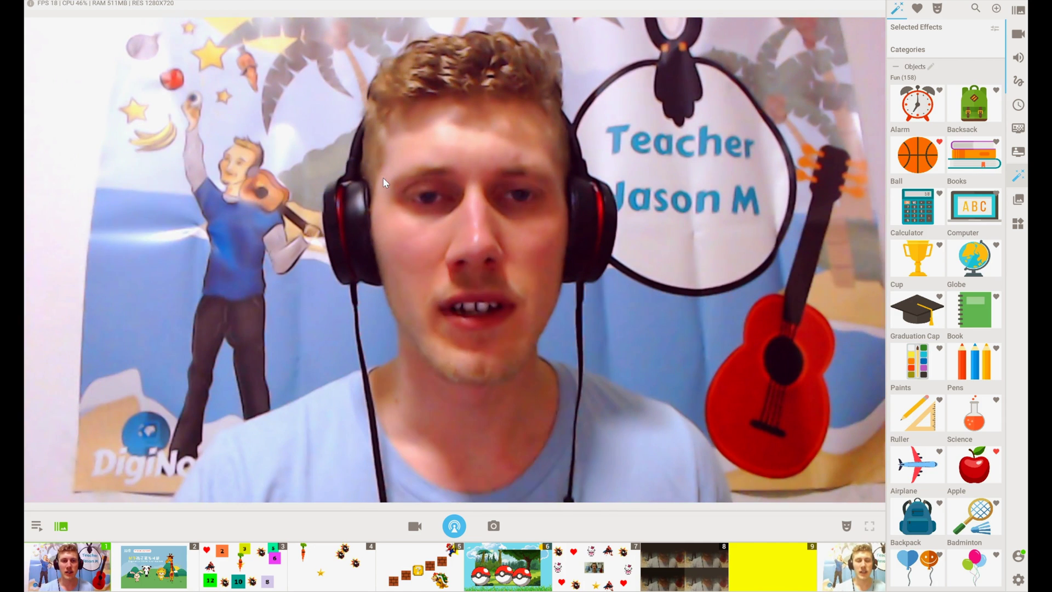
# Step: Look at the IP Cameras option among the video sources and minimise the Screencast-O-Matic window
pyautogui.rightClick(386, 181)
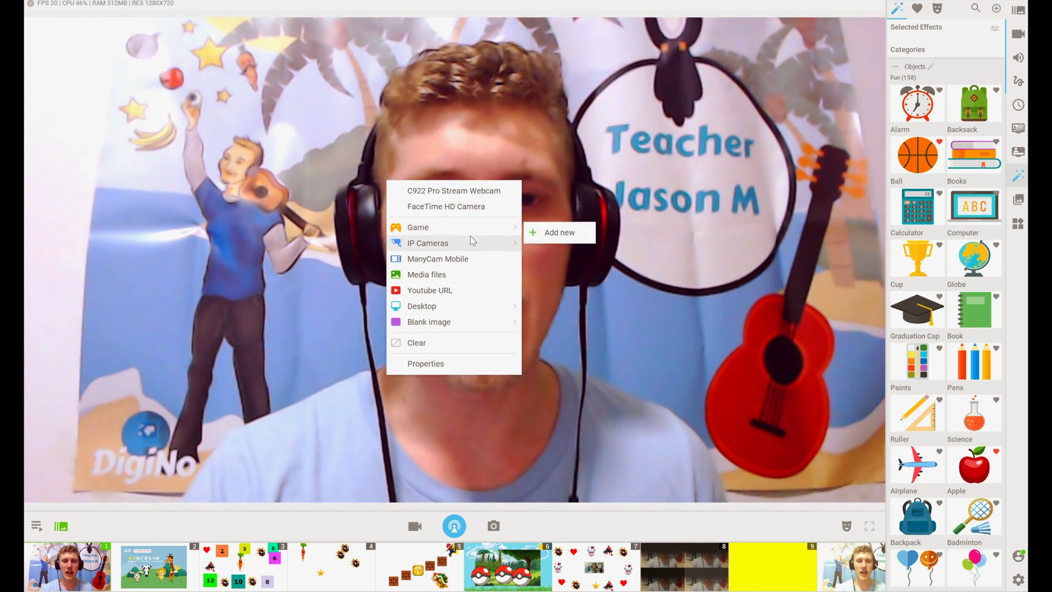
pyautogui.moveTo(472, 245)
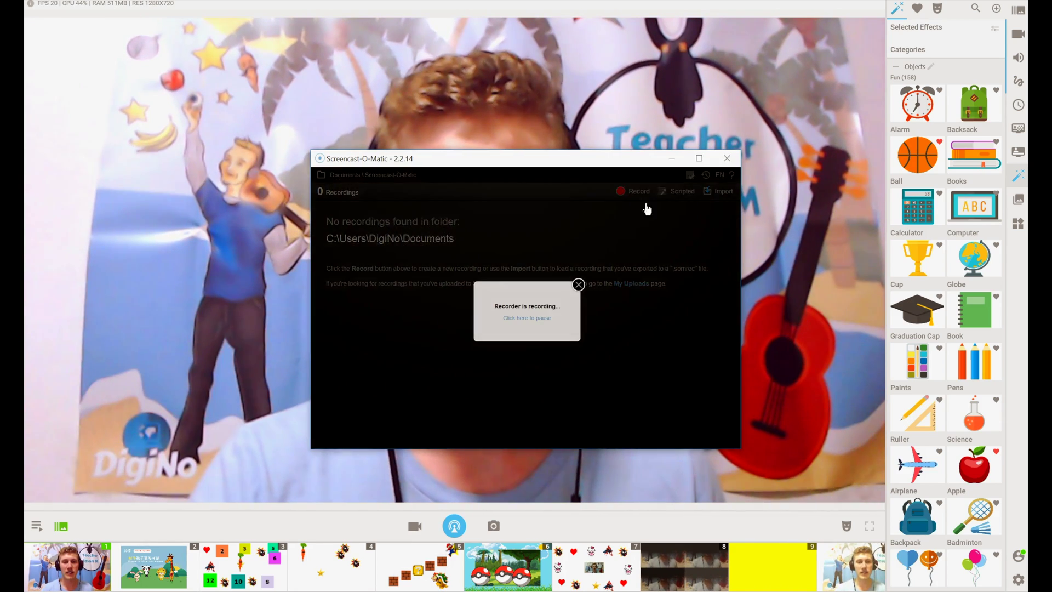
pyautogui.click(670, 156)
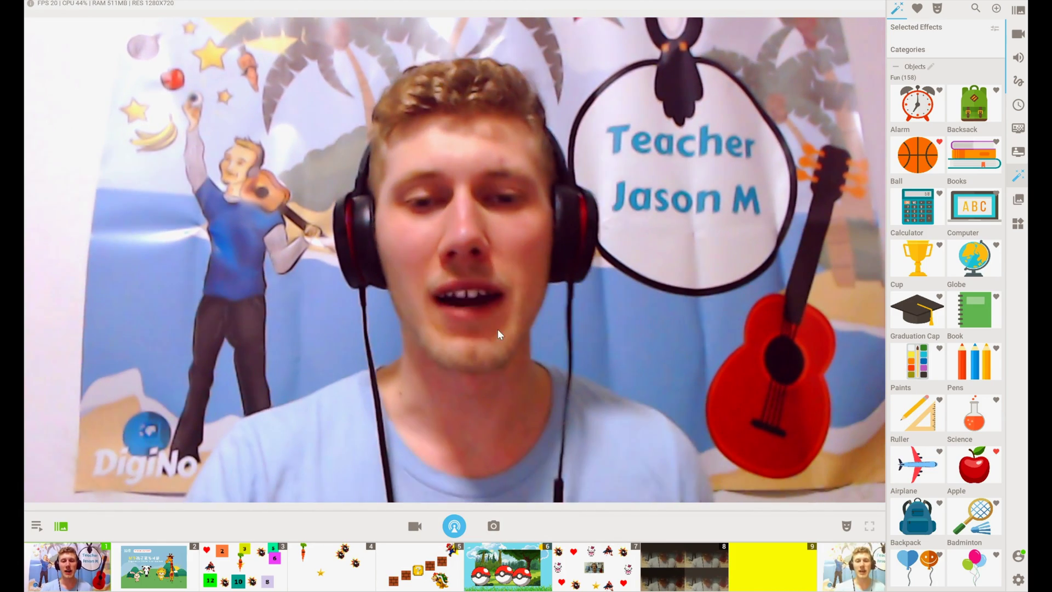
# Step: Open the Youtube URL source dialog for the live video and close it without entering an address
pyautogui.rightClick(492, 267)
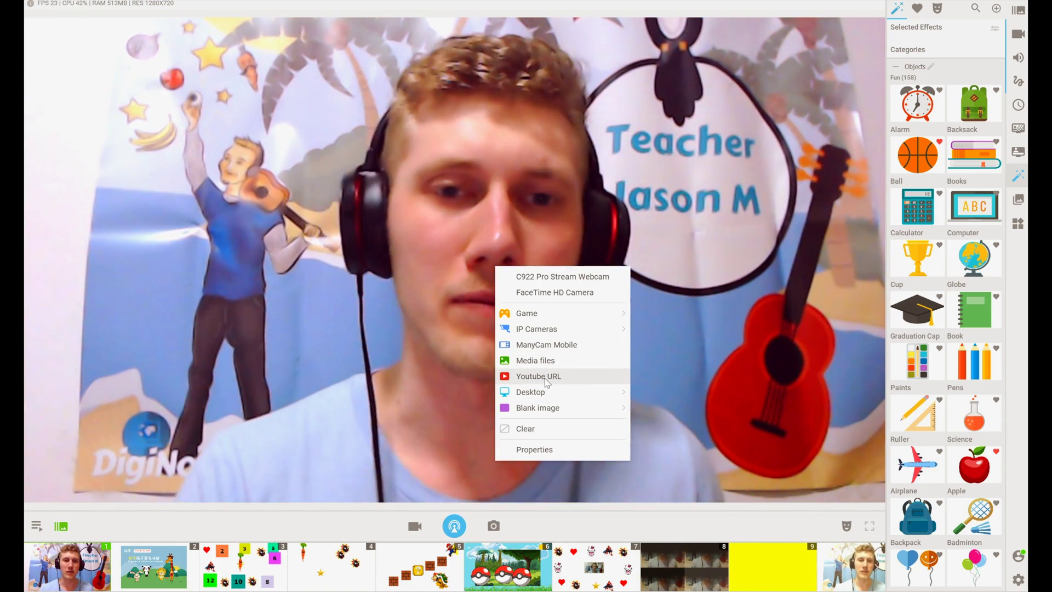
pyautogui.click(550, 377)
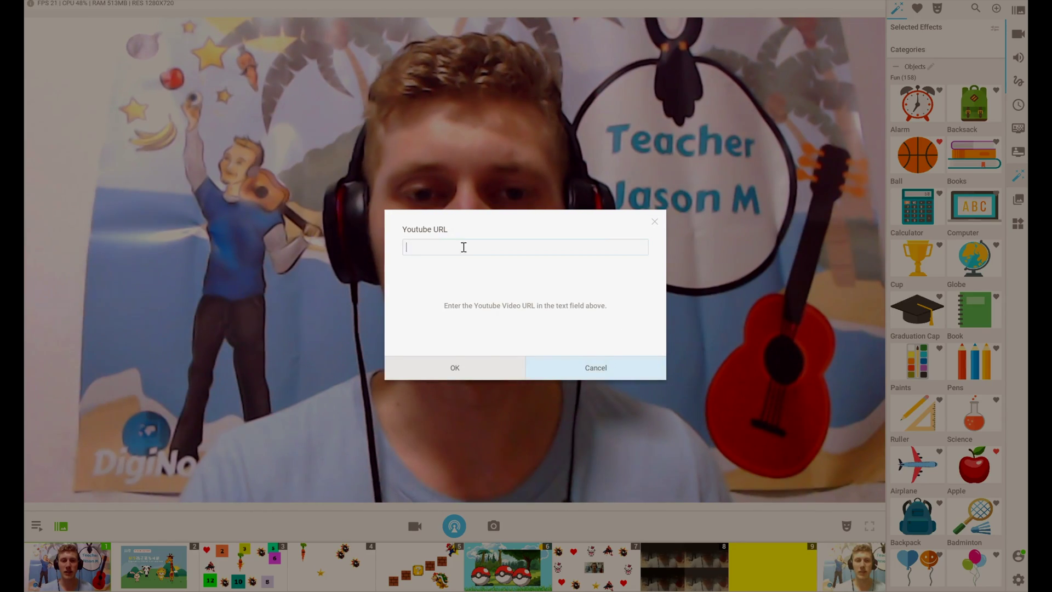
pyautogui.click(655, 221)
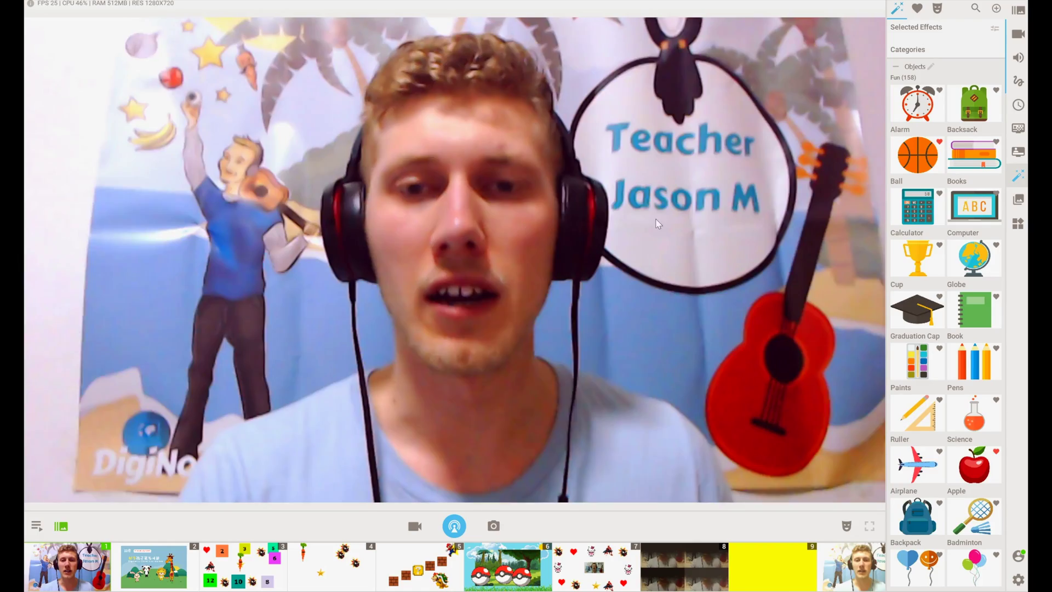
# Step: Review the Desktop, Blank image and other available sources for the live video without choosing one
pyautogui.rightClick(544, 238)
pyautogui.moveTo(608, 367)
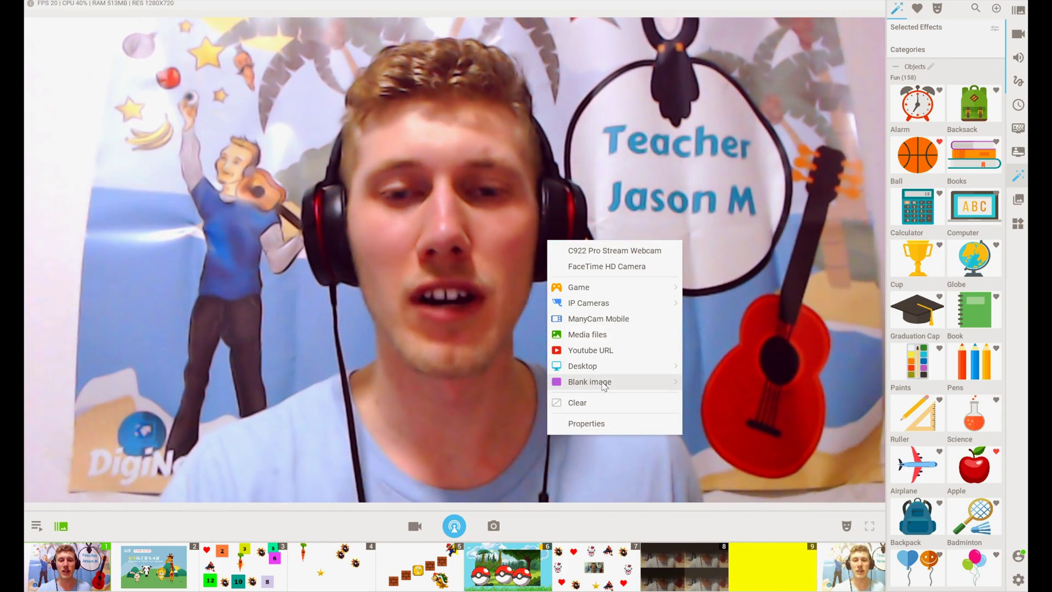
pyautogui.moveTo(612, 381)
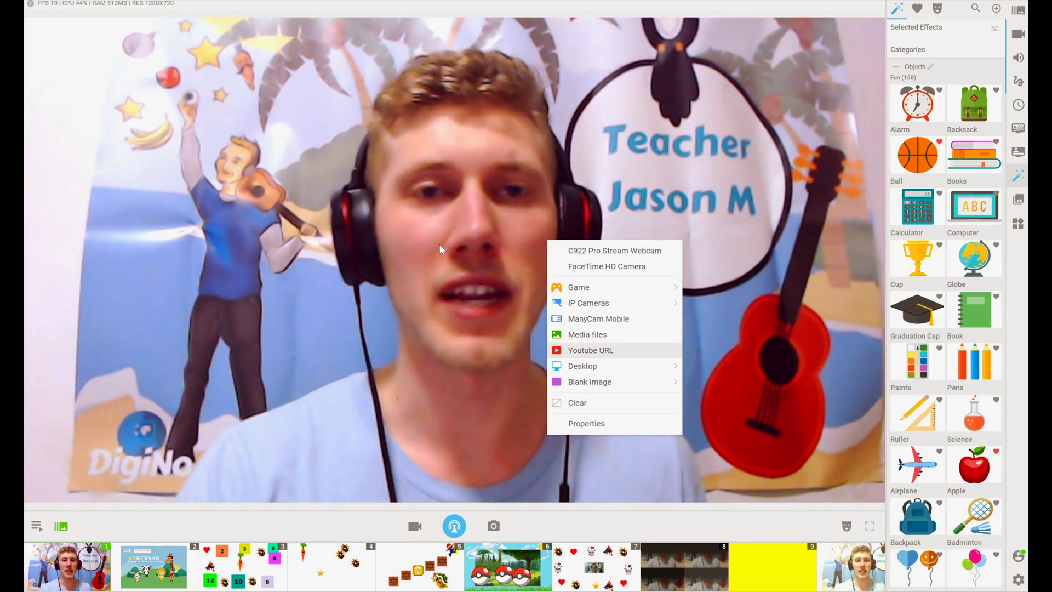
pyautogui.press('Escape')
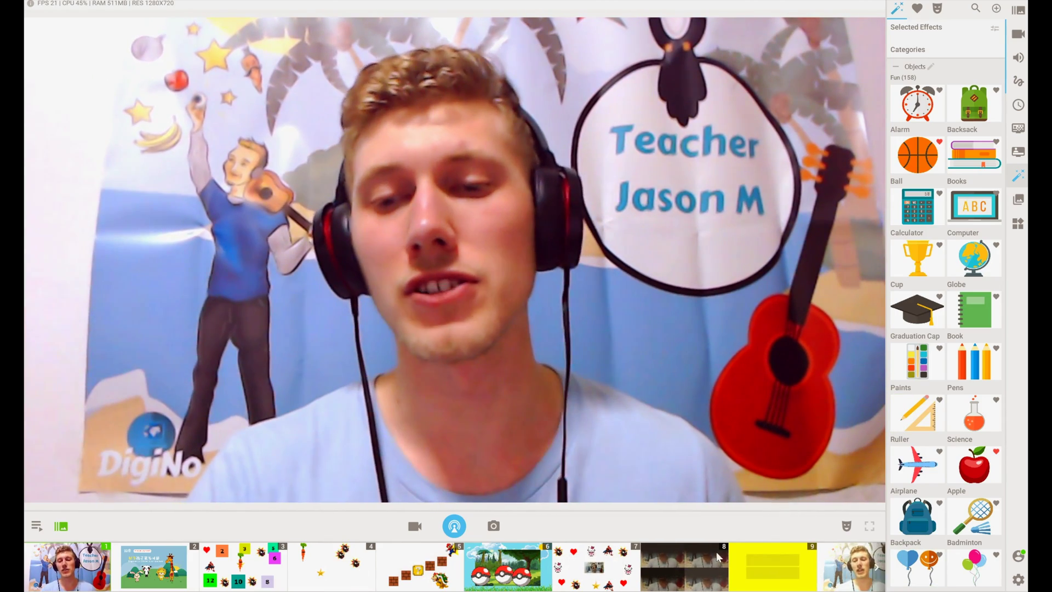
pyautogui.moveTo(358, 565)
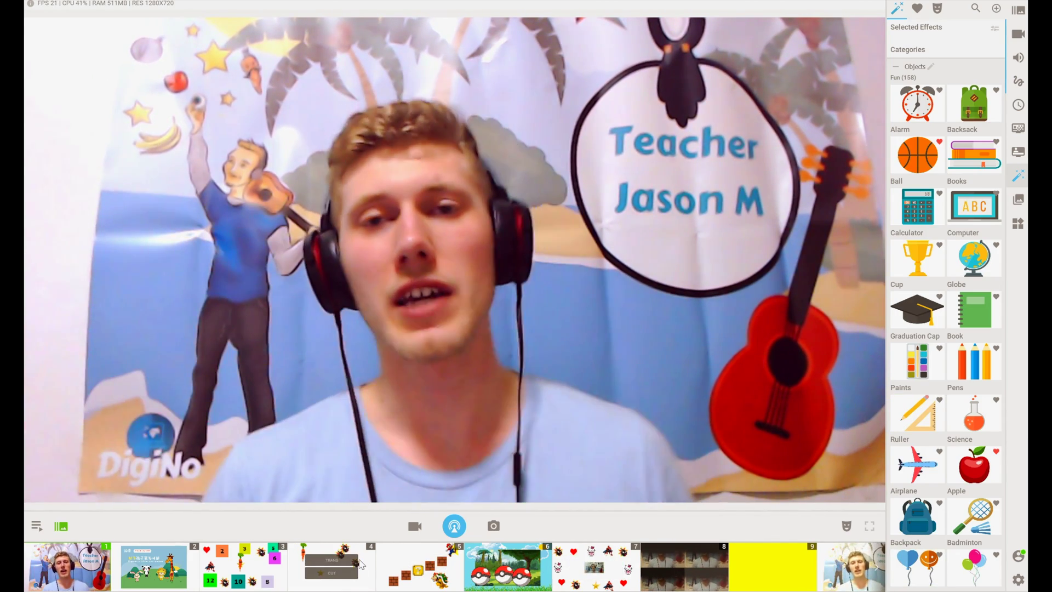